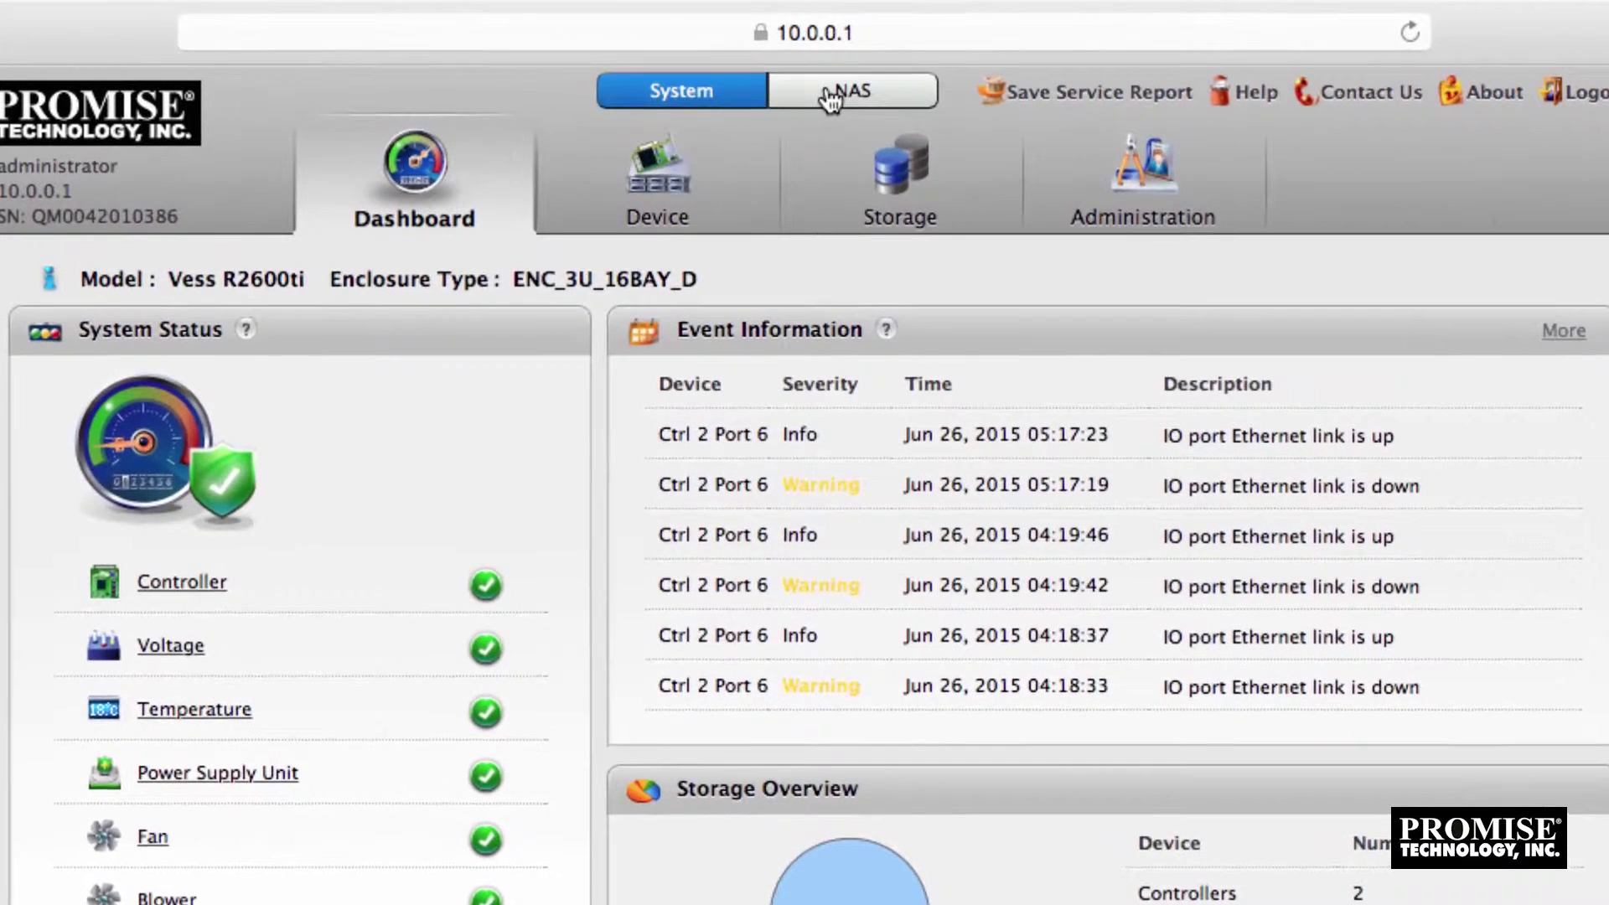
View the account details of the existing NAS user
{"action": "left_click", "coordinate": [830, 94]}
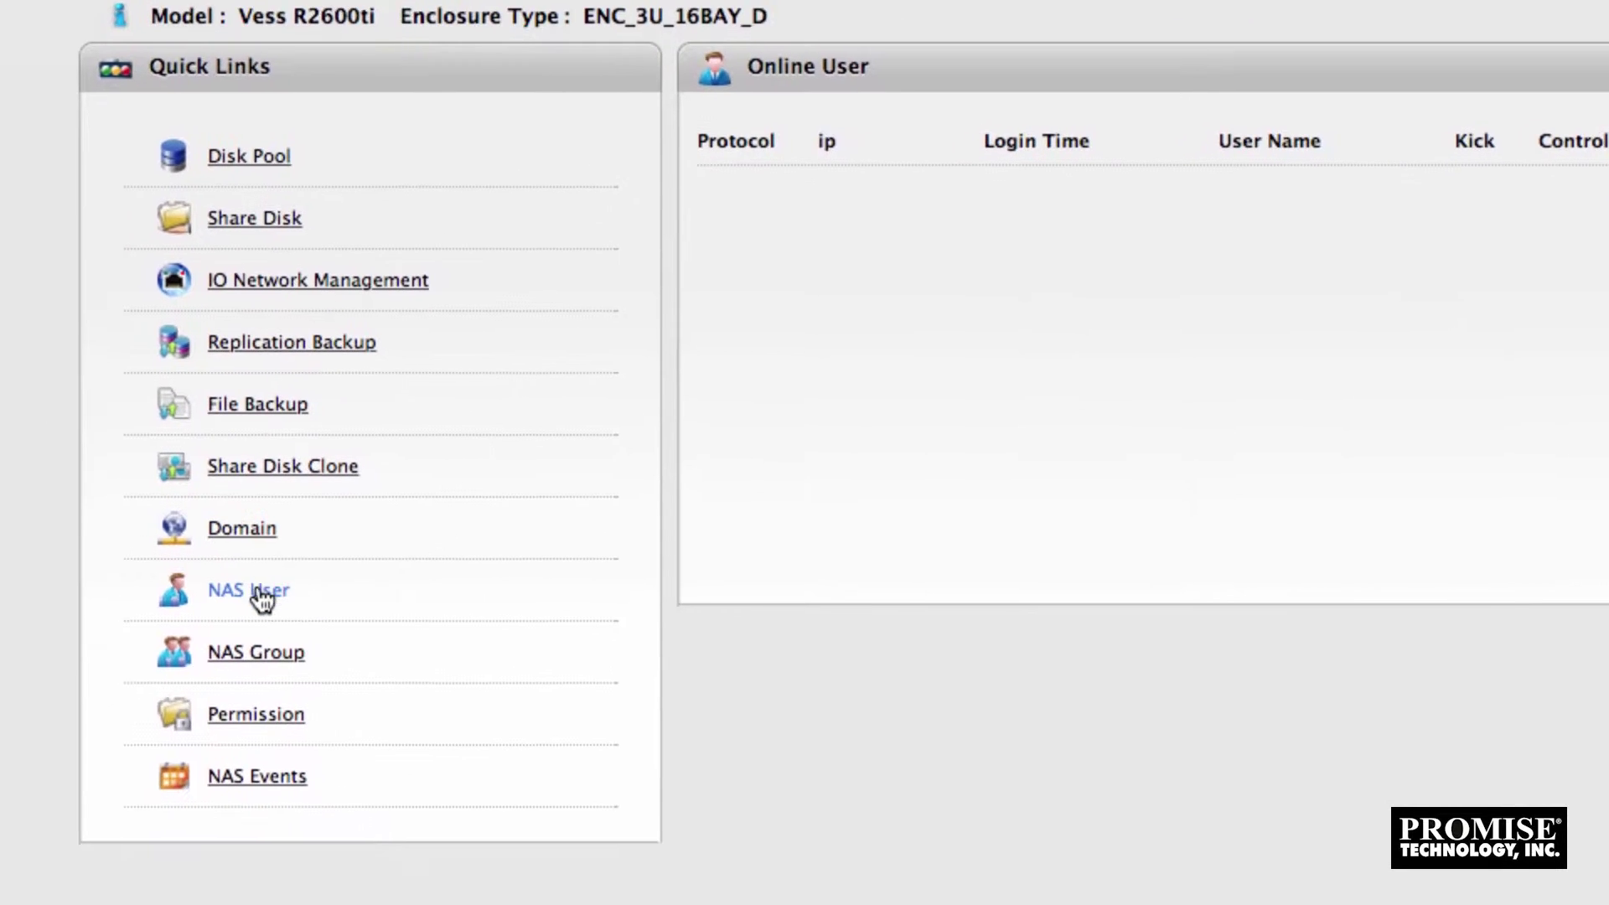
{"action": "left_click", "coordinate": [190, 854]}
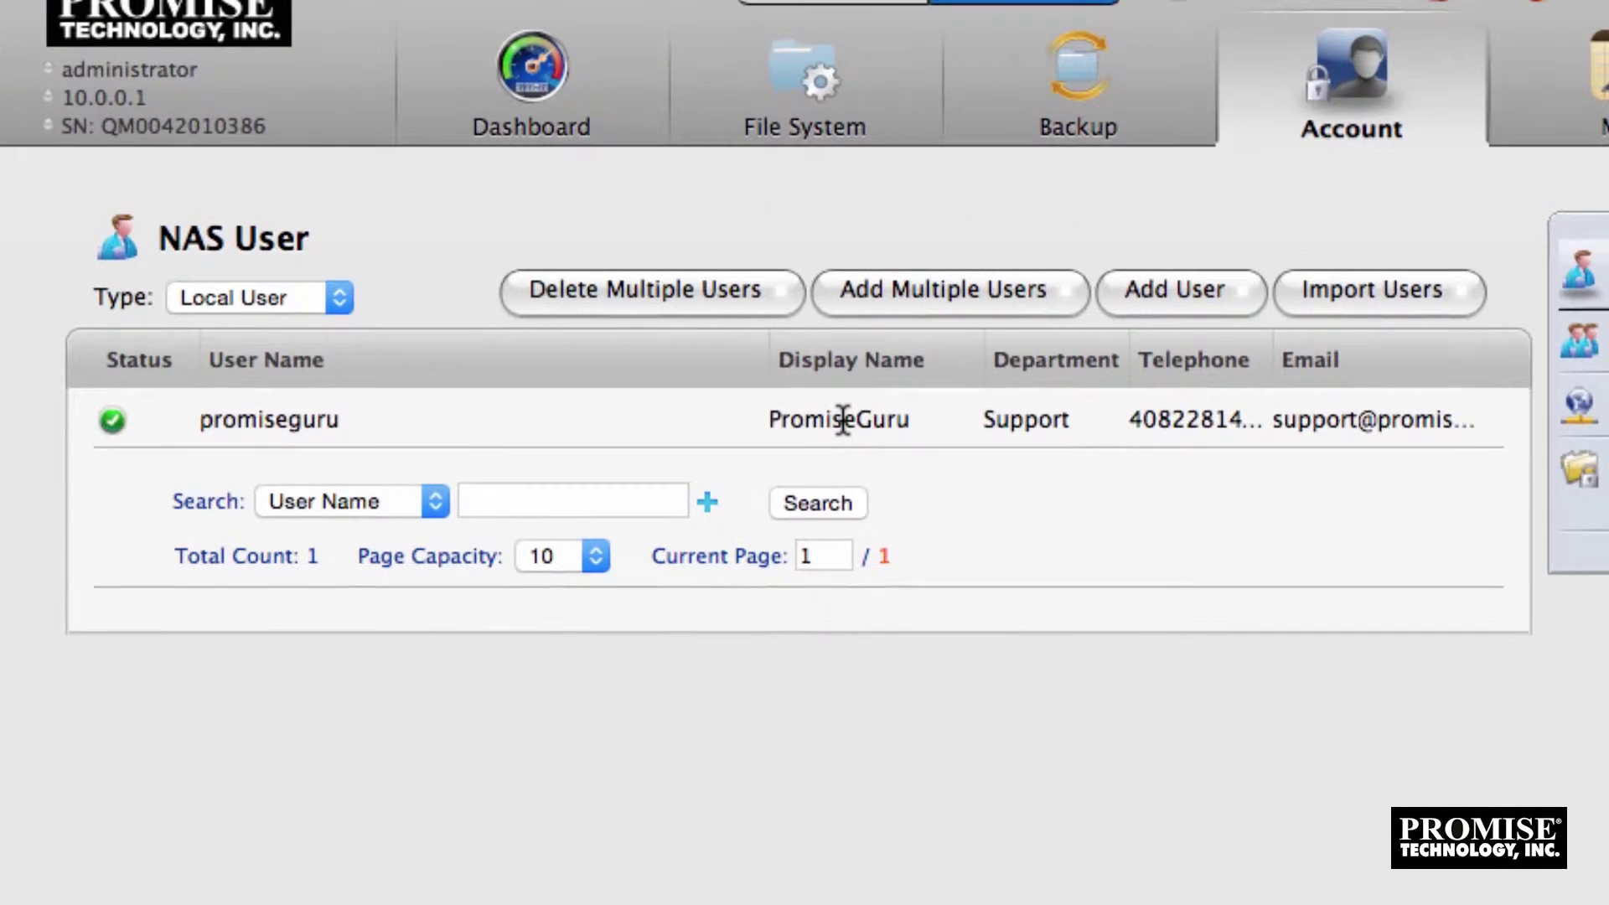
{"action": "left_click", "coordinate": [843, 419]}
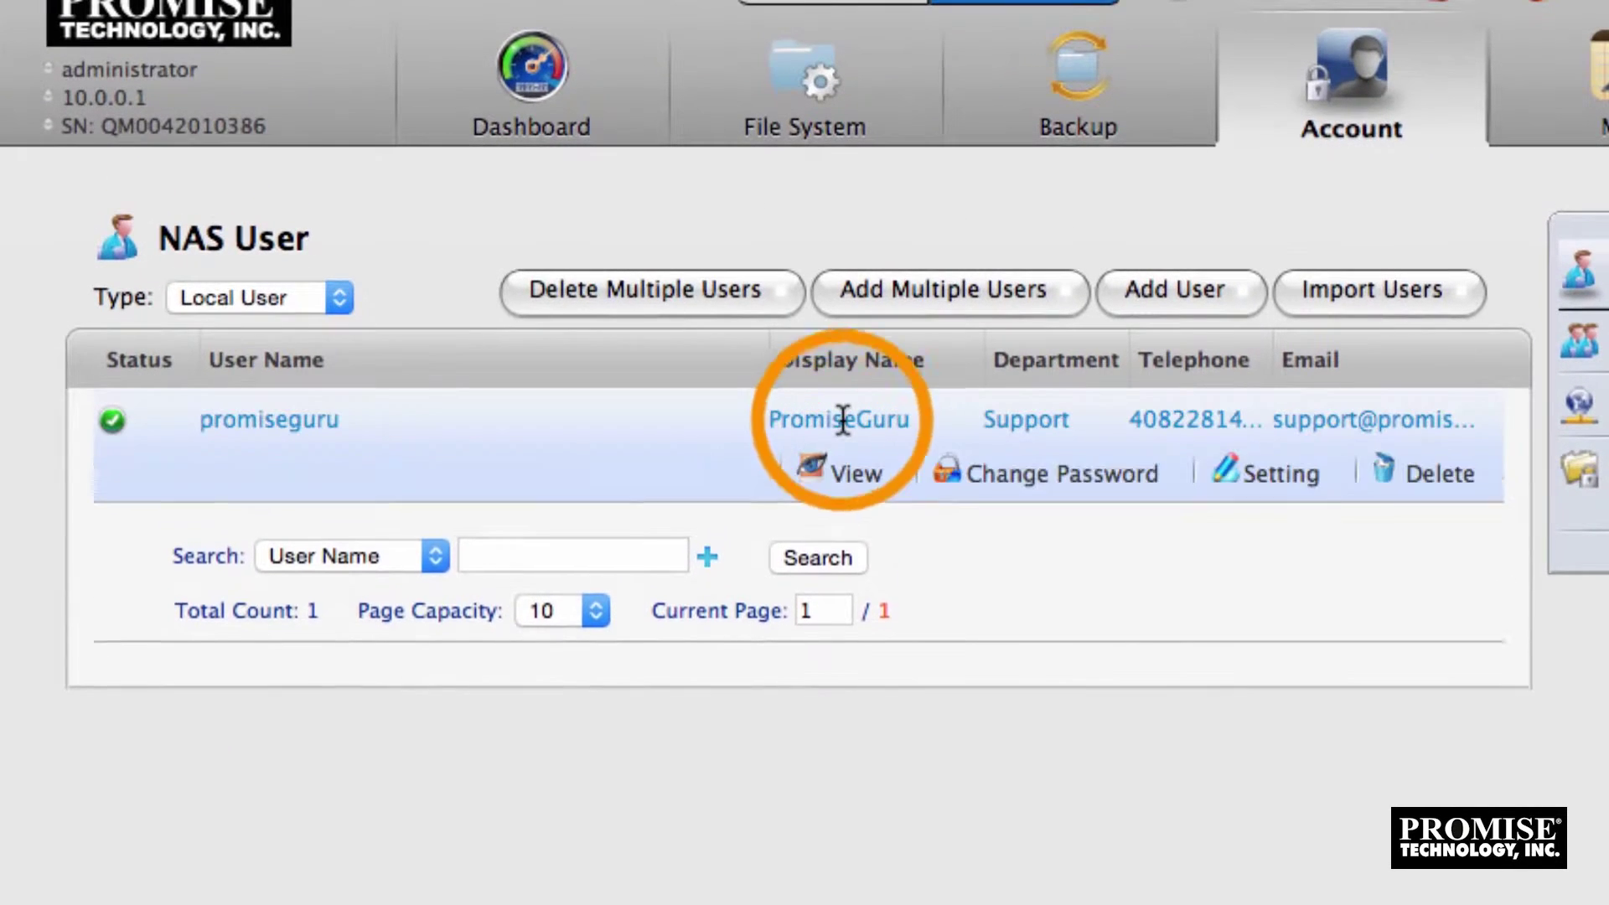
{"action": "left_click", "coordinate": [836, 474]}
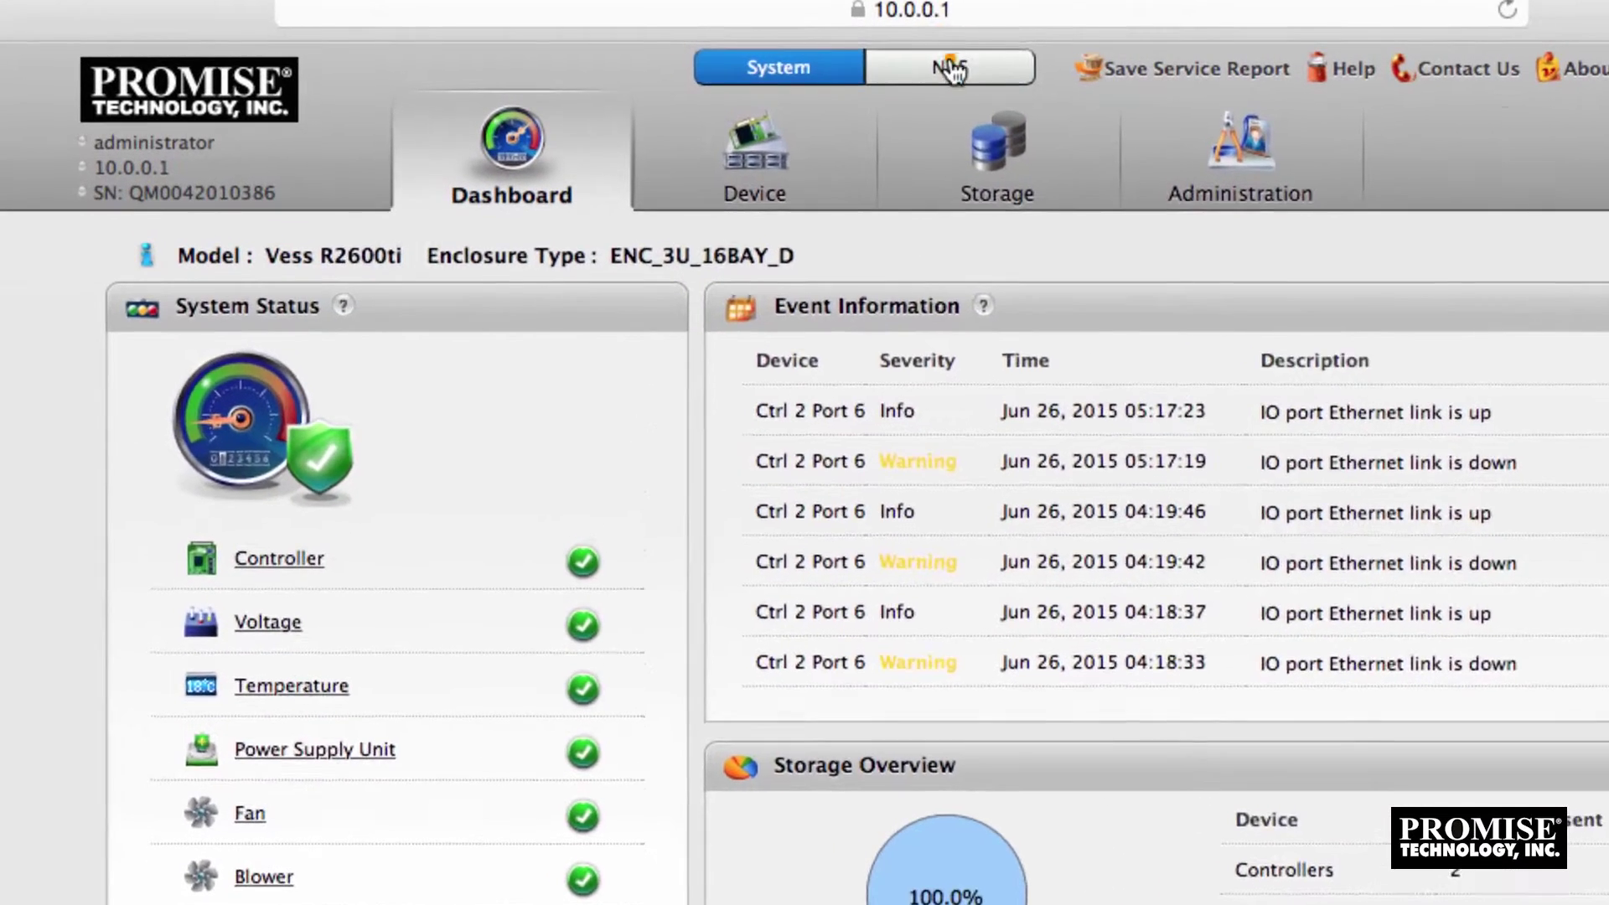
Open the sharing settings for shared disk SD1
{"action": "left_click", "coordinate": [951, 70]}
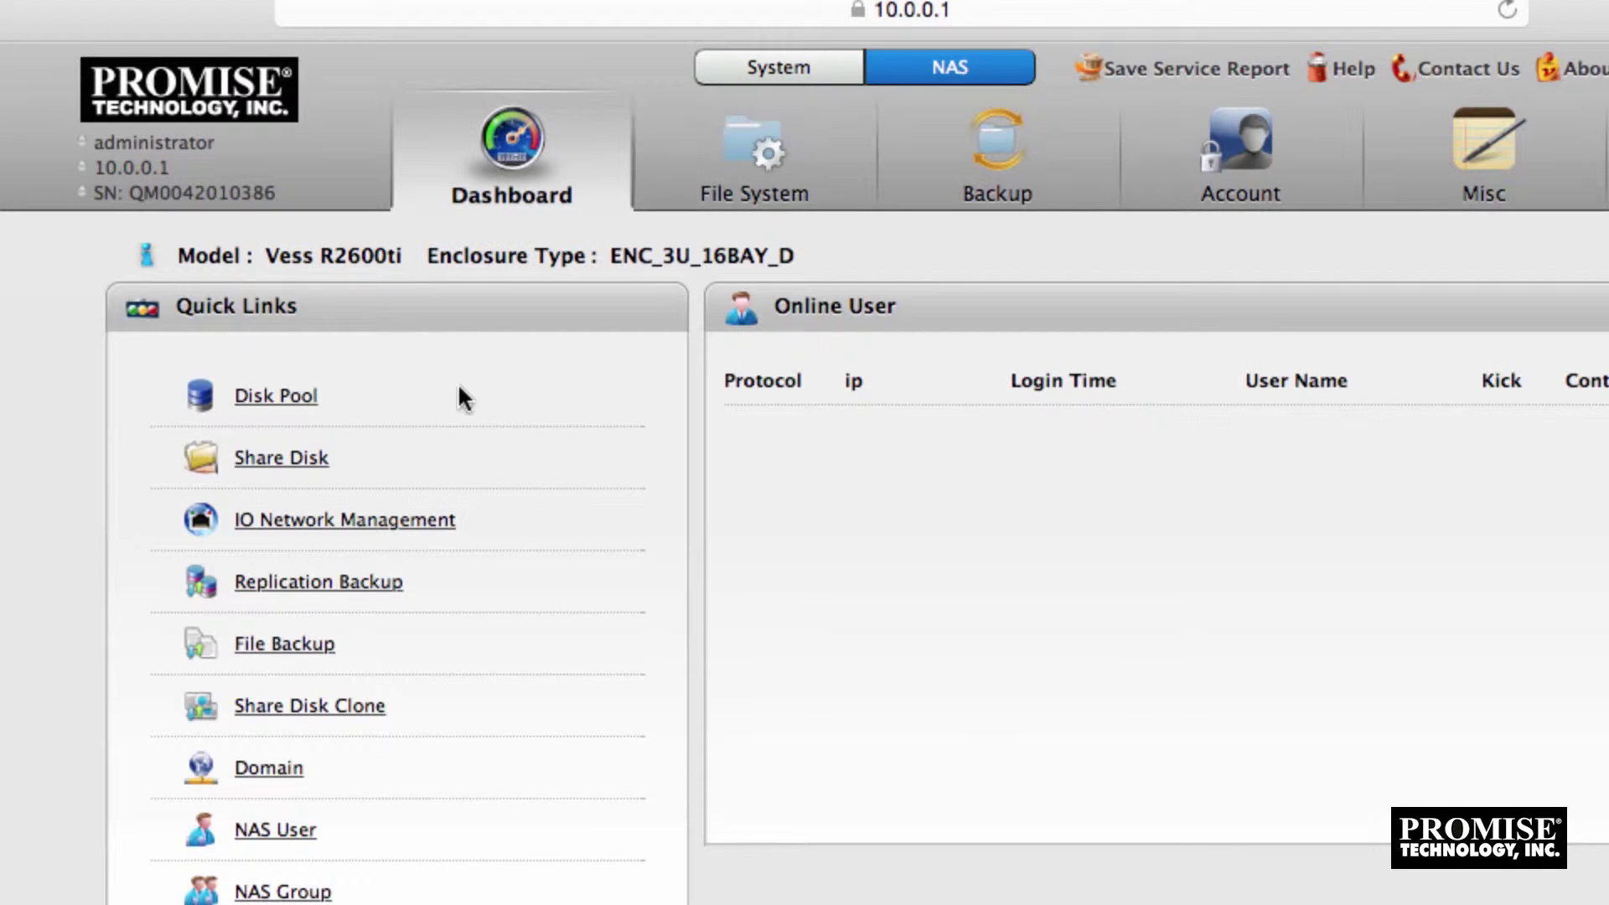
{"action": "left_click", "coordinate": [298, 456]}
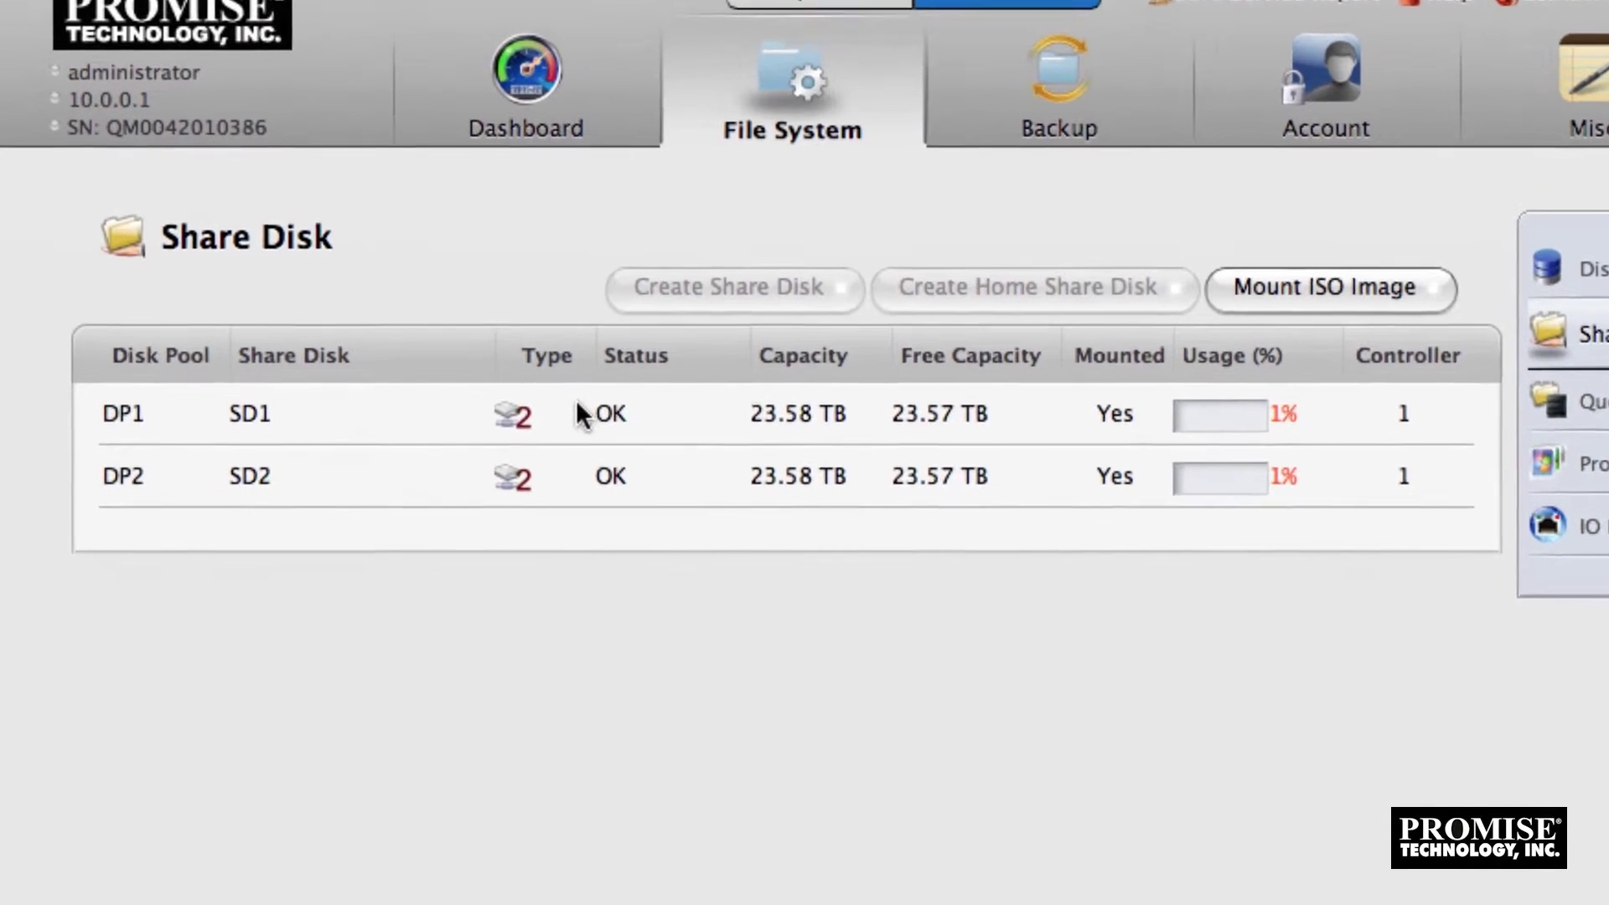
{"action": "left_click", "coordinate": [562, 454]}
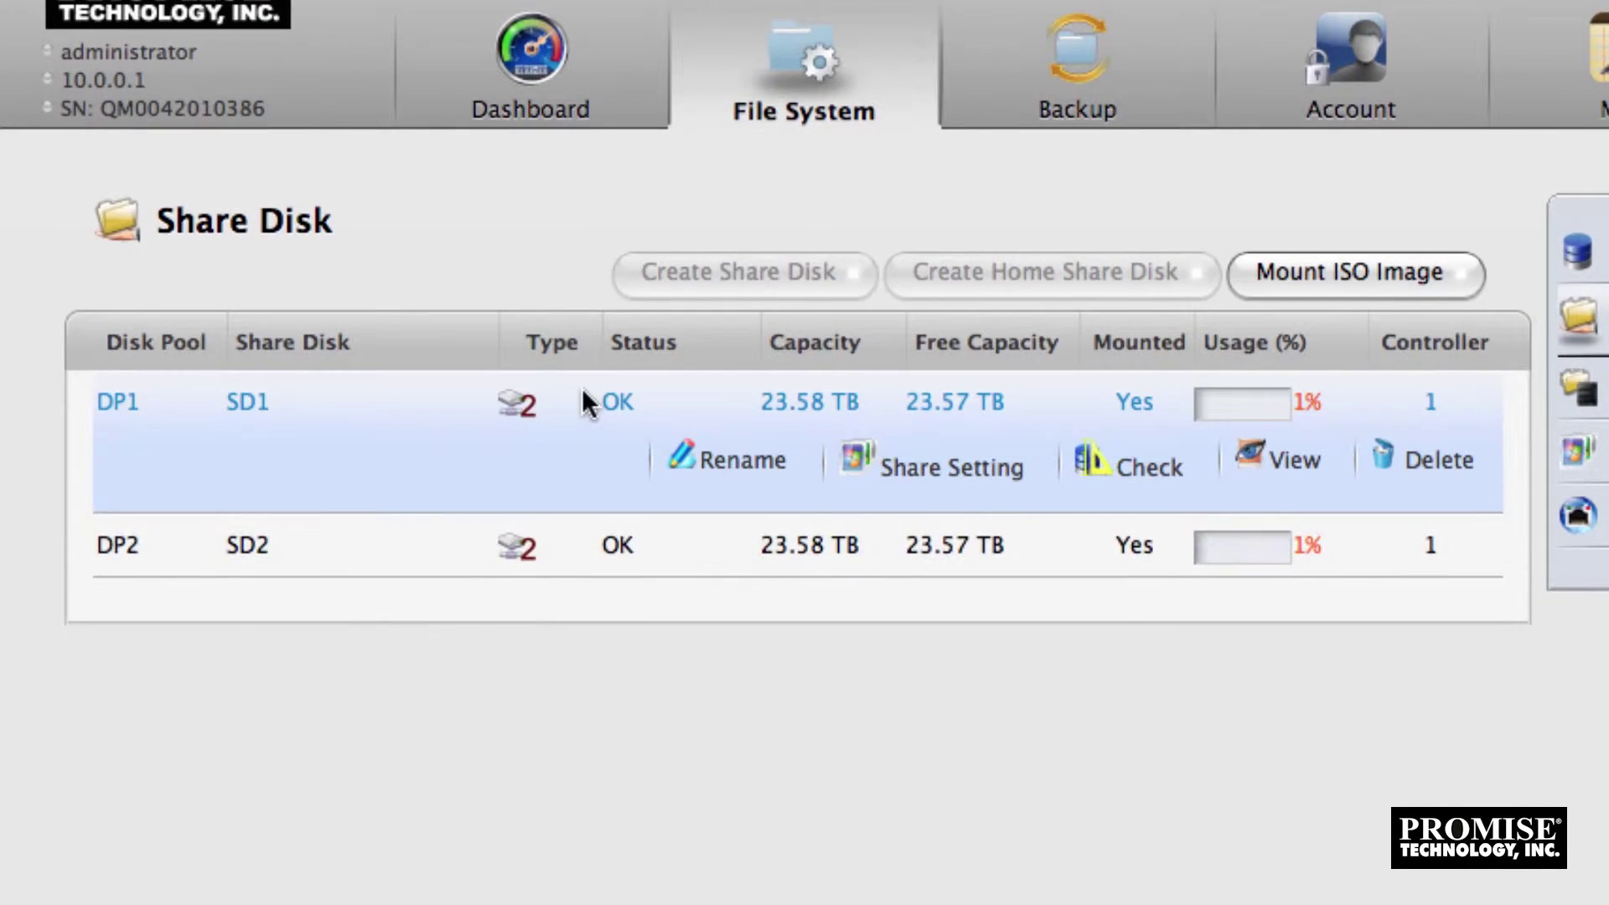
{"action": "left_click", "coordinate": [925, 466]}
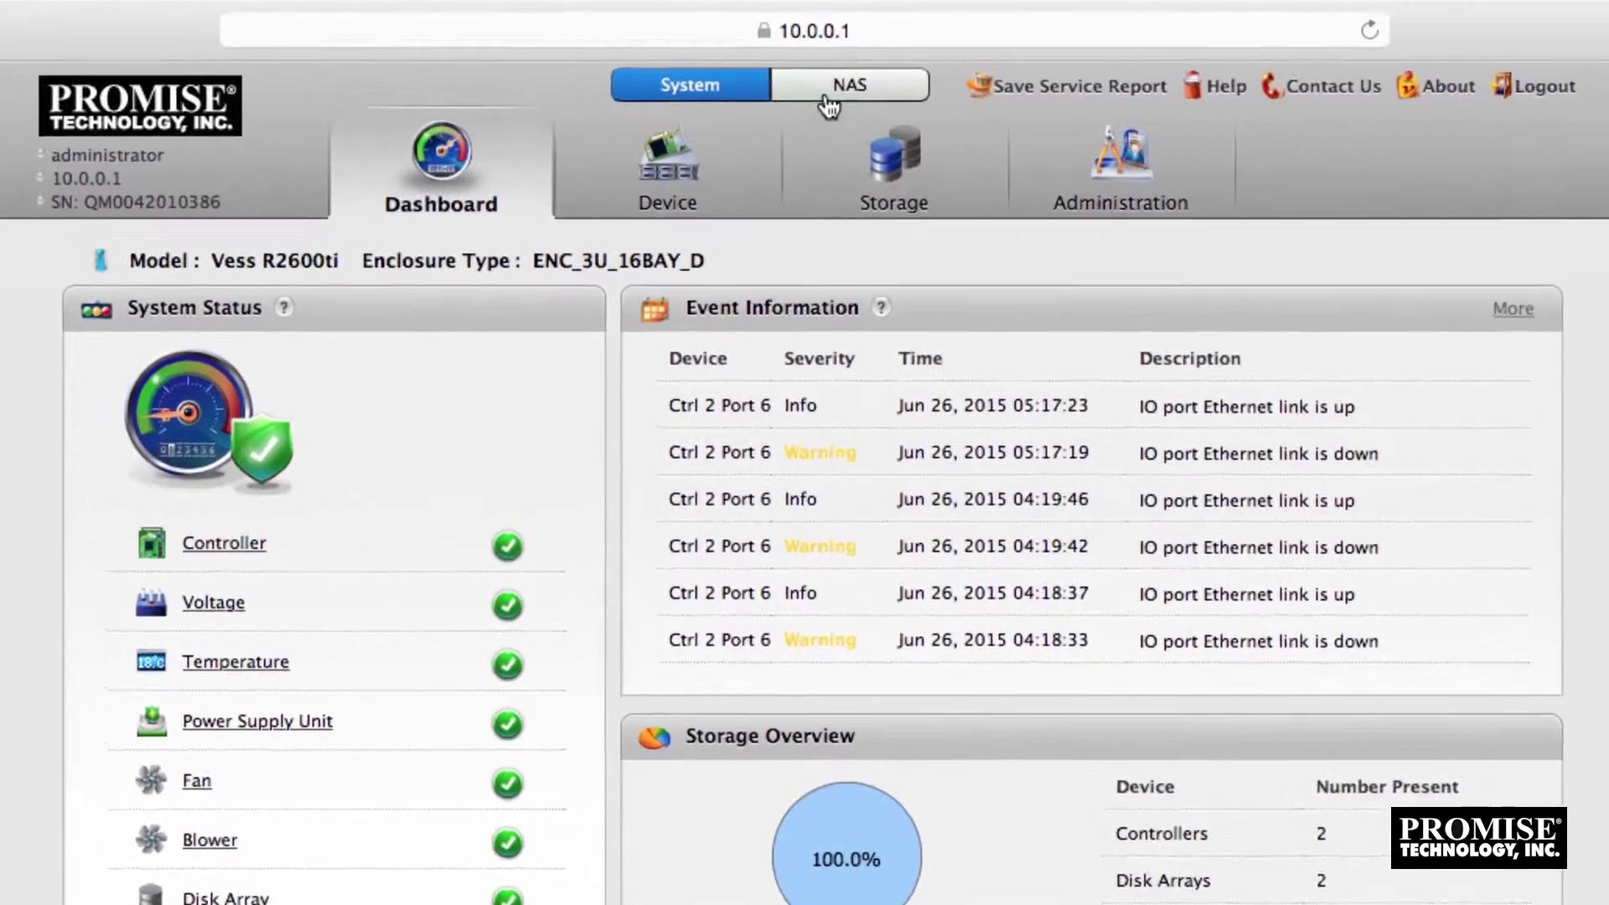
Expand IO network portal 0 to read its address, 10.1.1.1
{"action": "left_click", "coordinate": [828, 102]}
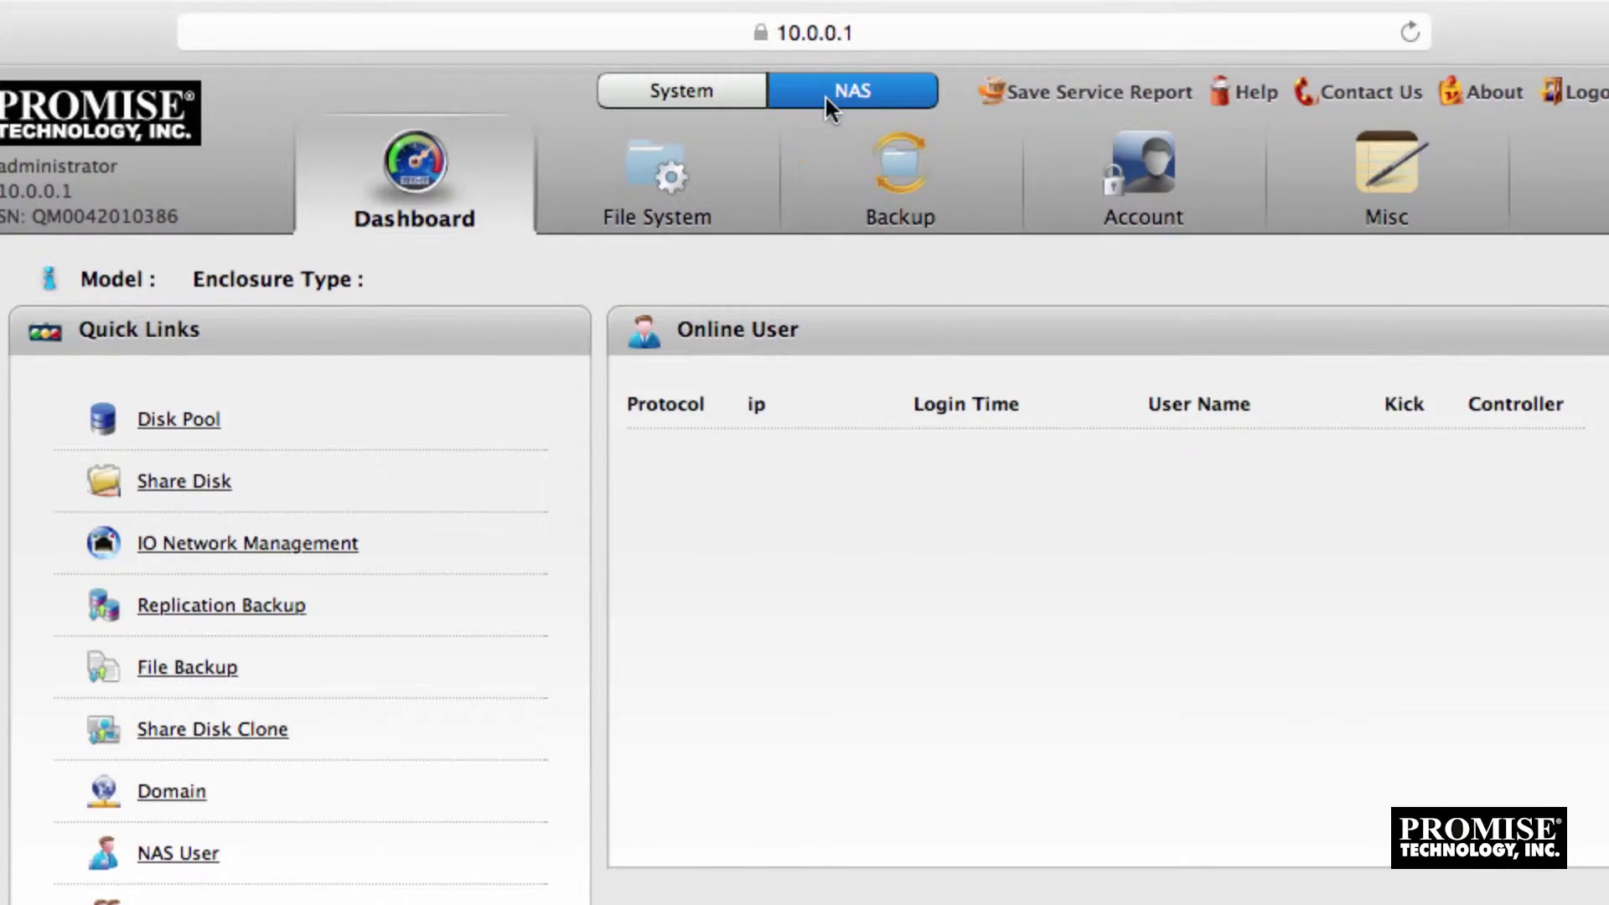
{"action": "left_click", "coordinate": [244, 543]}
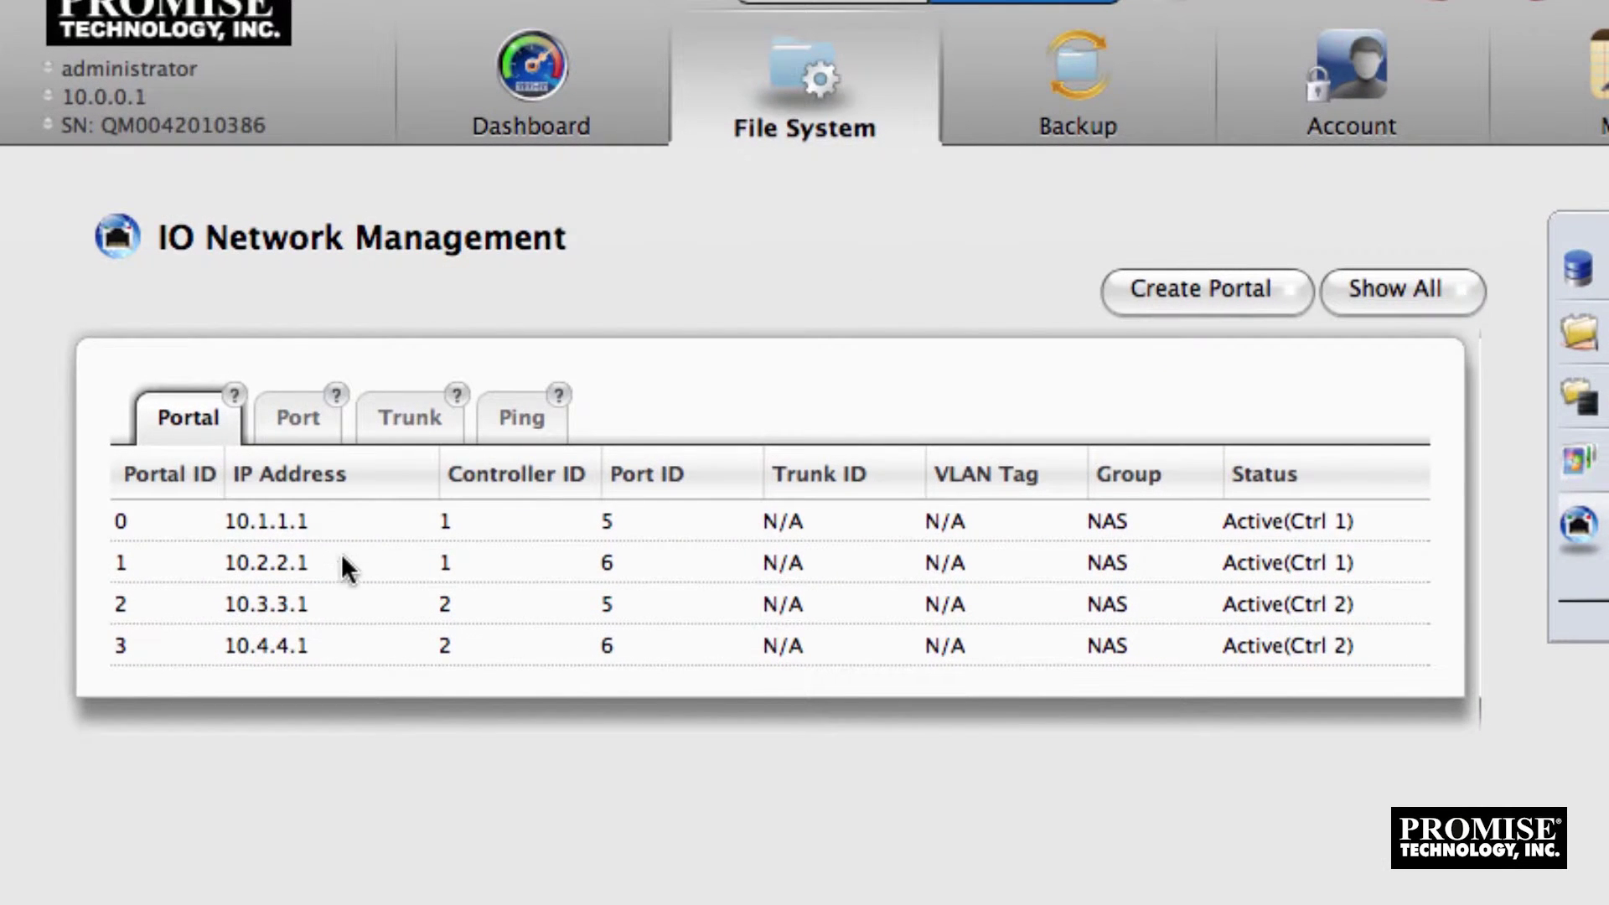
{"action": "left_click", "coordinate": [329, 528]}
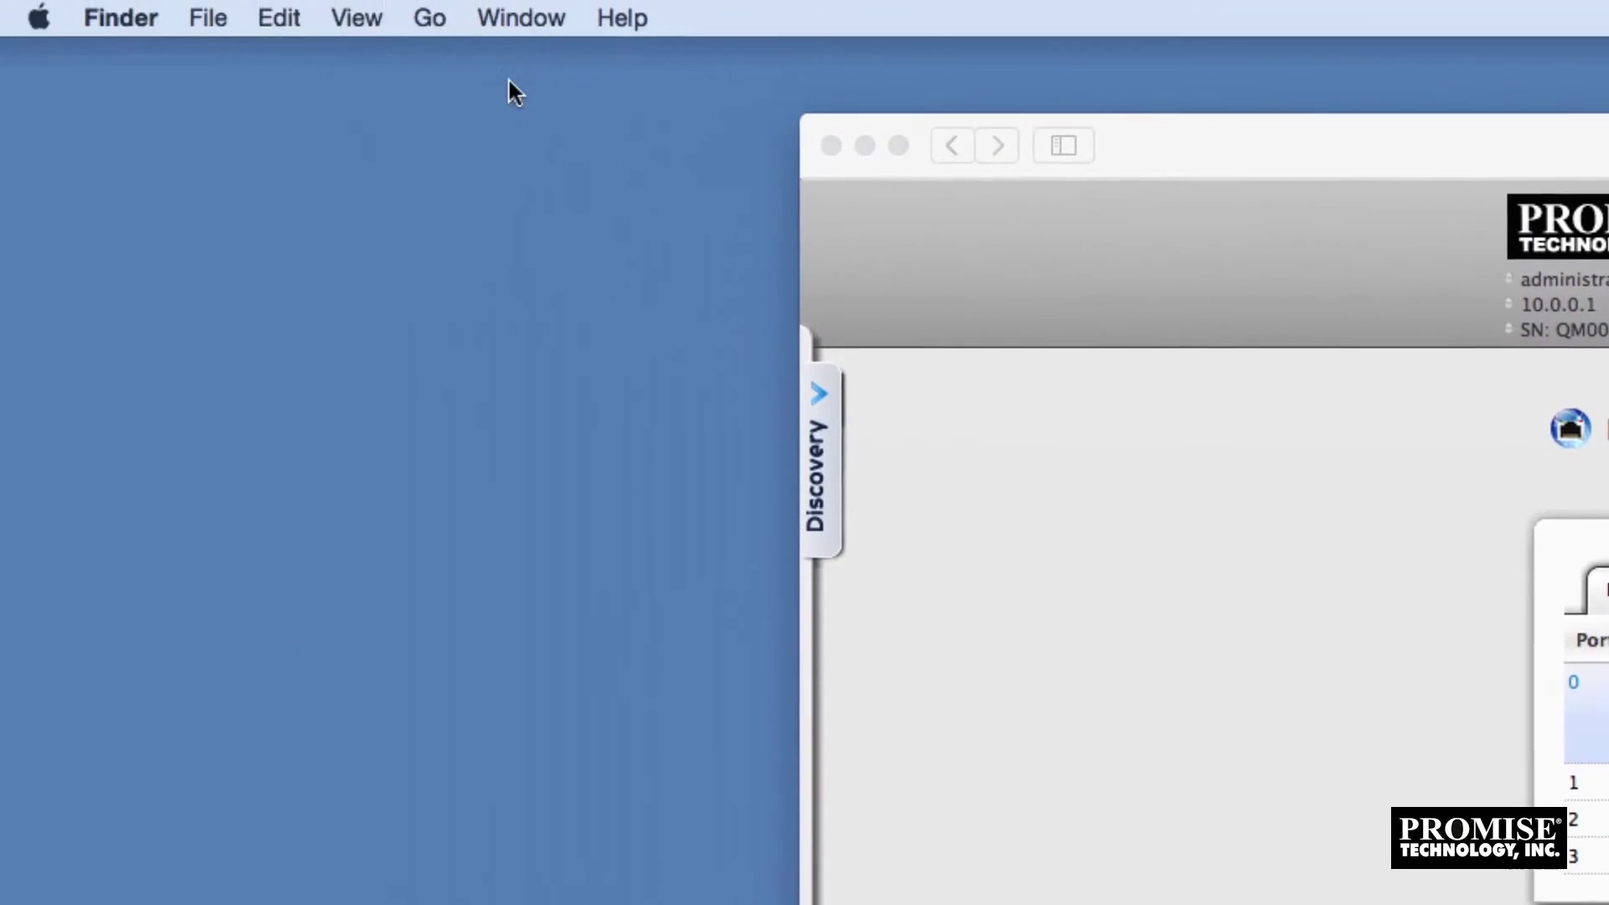
{"action": "left_click", "coordinate": [430, 18]}
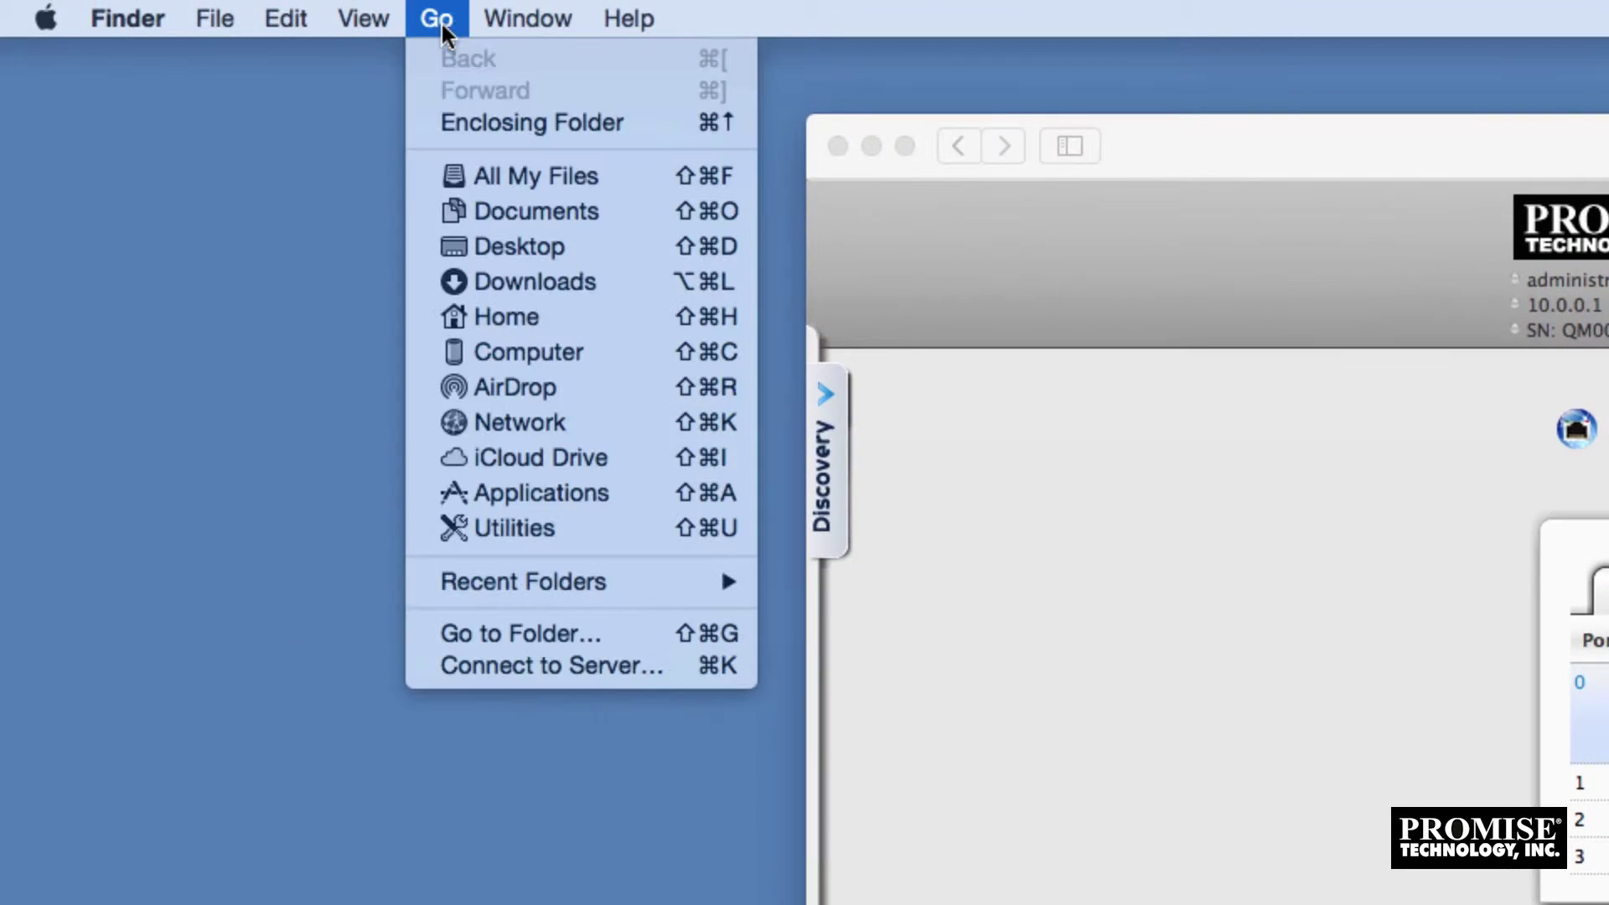
Connect to the saved server address smb://10.1.1.1
{"action": "left_click", "coordinate": [518, 667]}
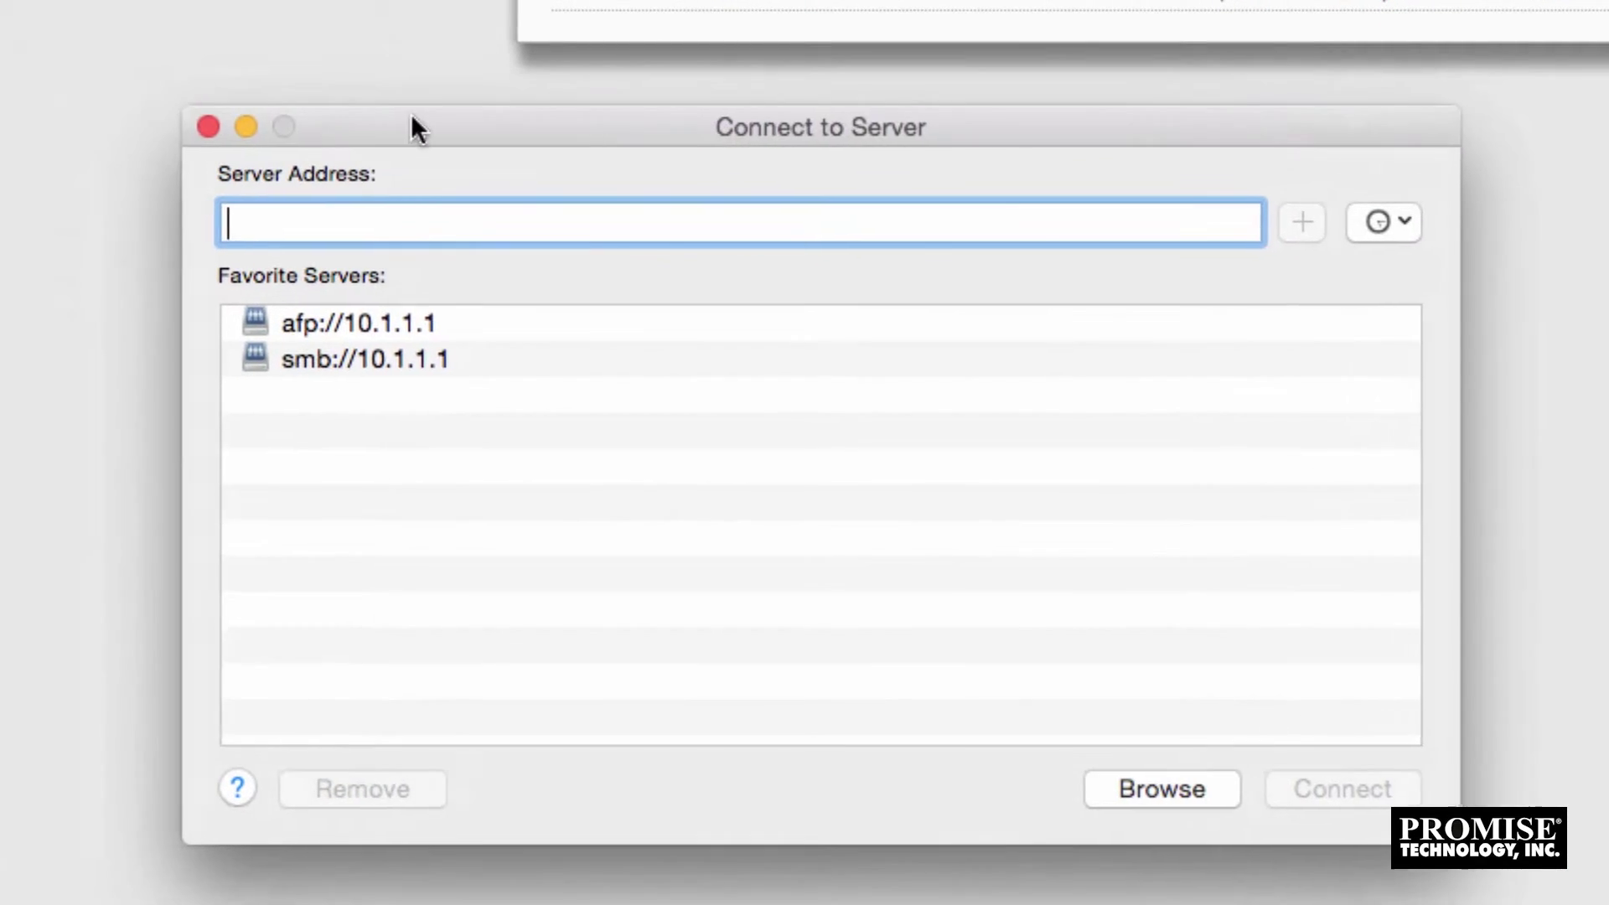
{"action": "left_click", "coordinate": [401, 356]}
{"action": "left_click", "coordinate": [390, 225]}
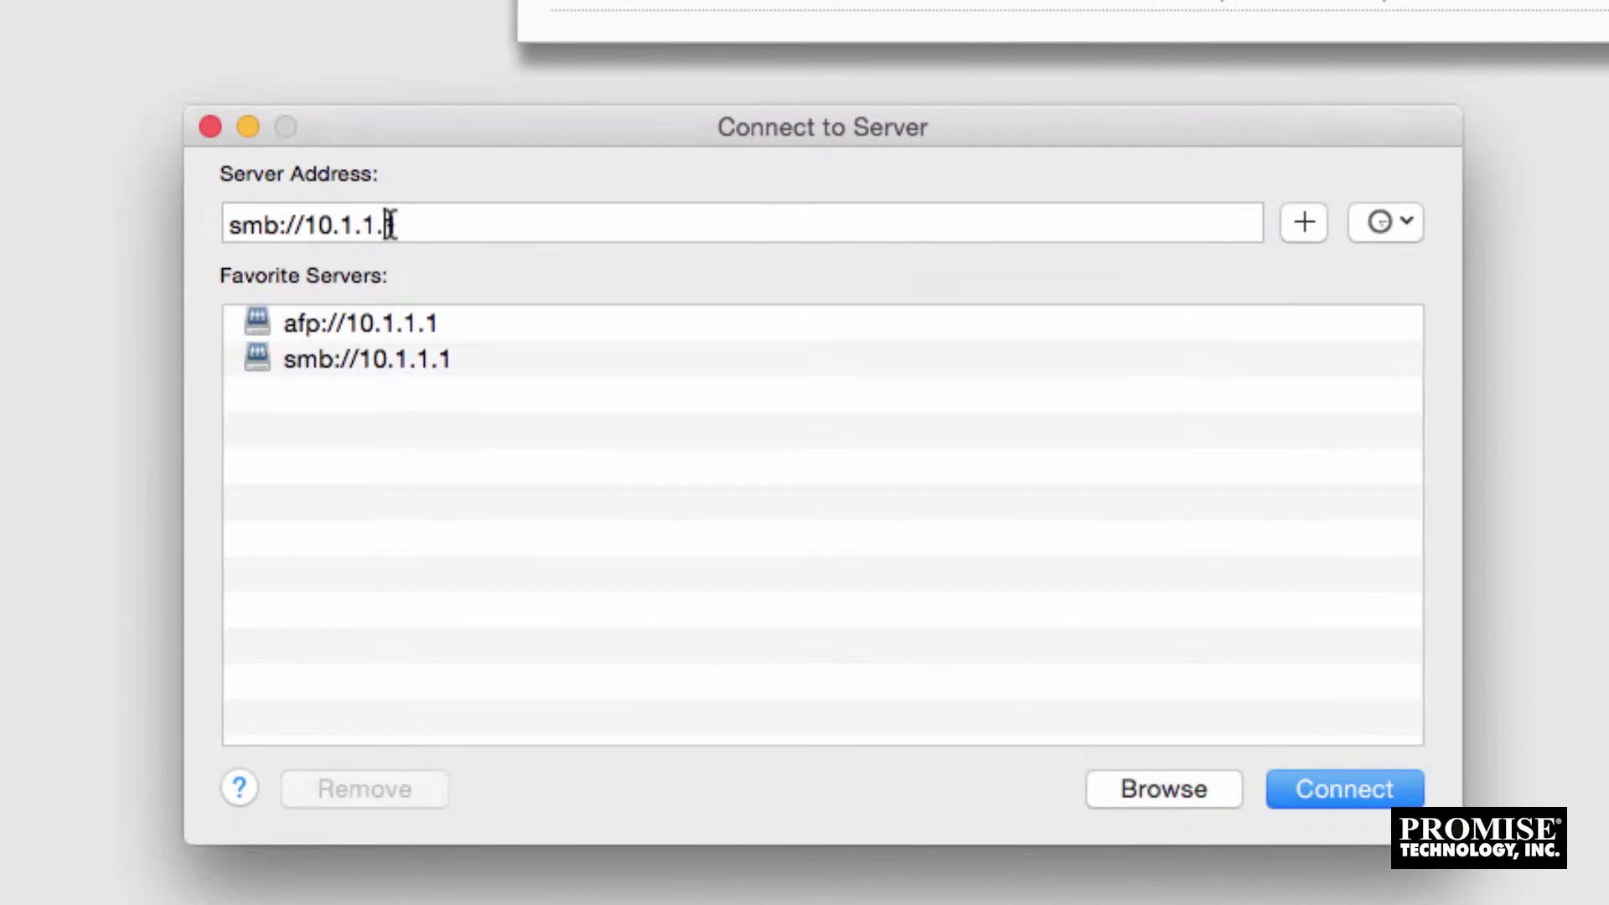
{"action": "left_click", "coordinate": [1333, 792]}
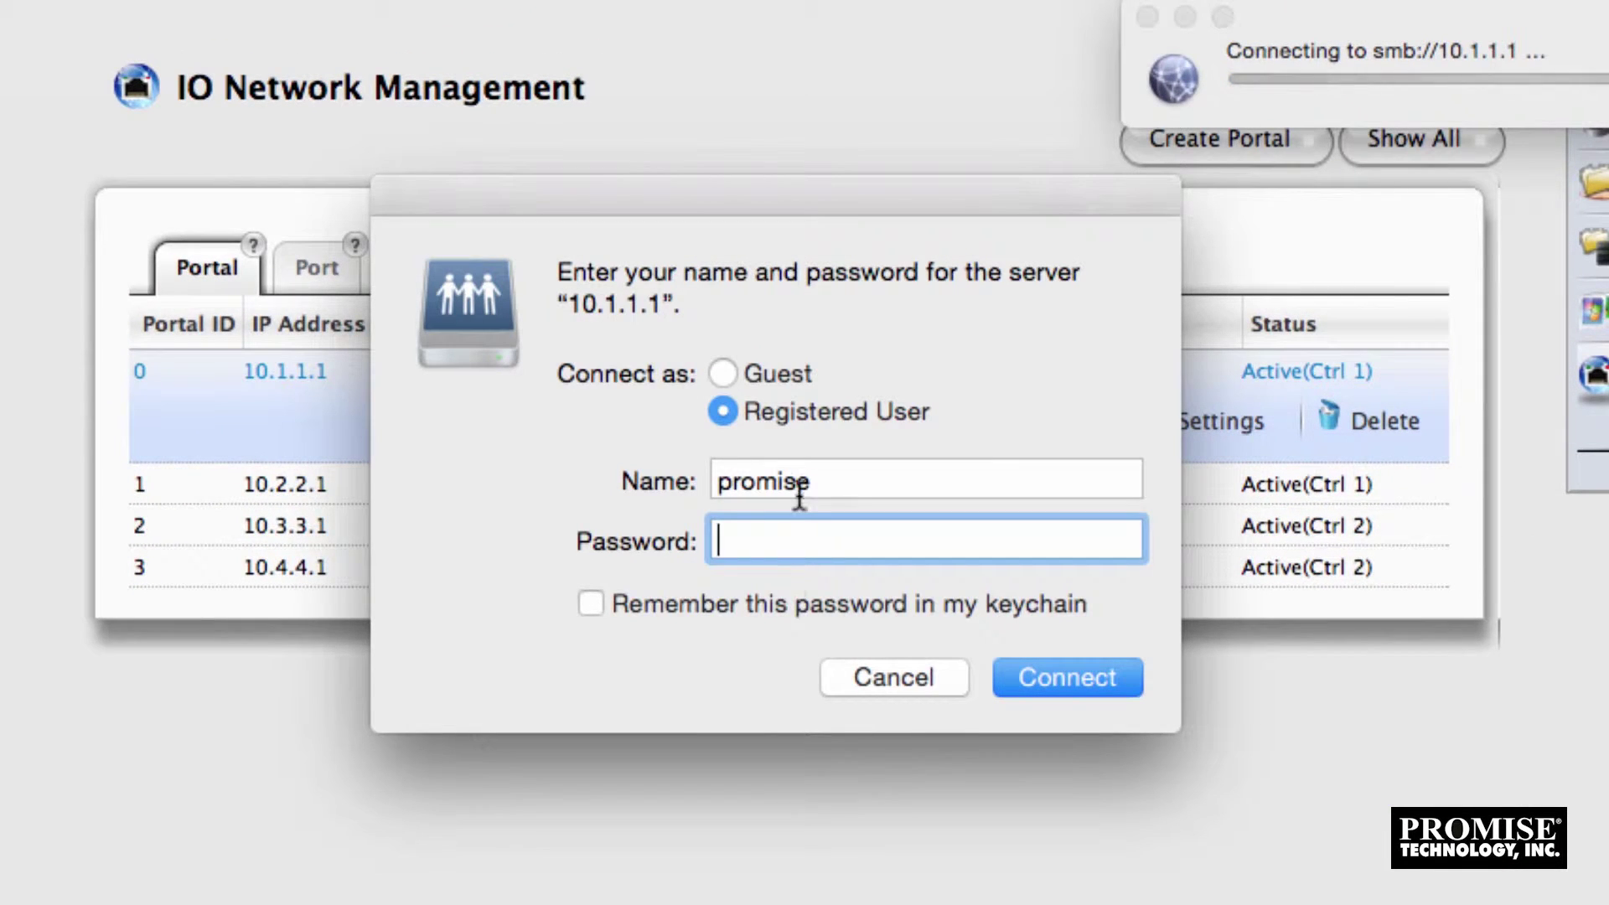
Log in with the registered user's name and password and mount the SD1 volume
{"action": "left_click", "coordinate": [825, 482]}
{"action": "type", "text": "guru"}
{"action": "left_click", "coordinate": [808, 528]}
{"action": "type", "text": "********"}
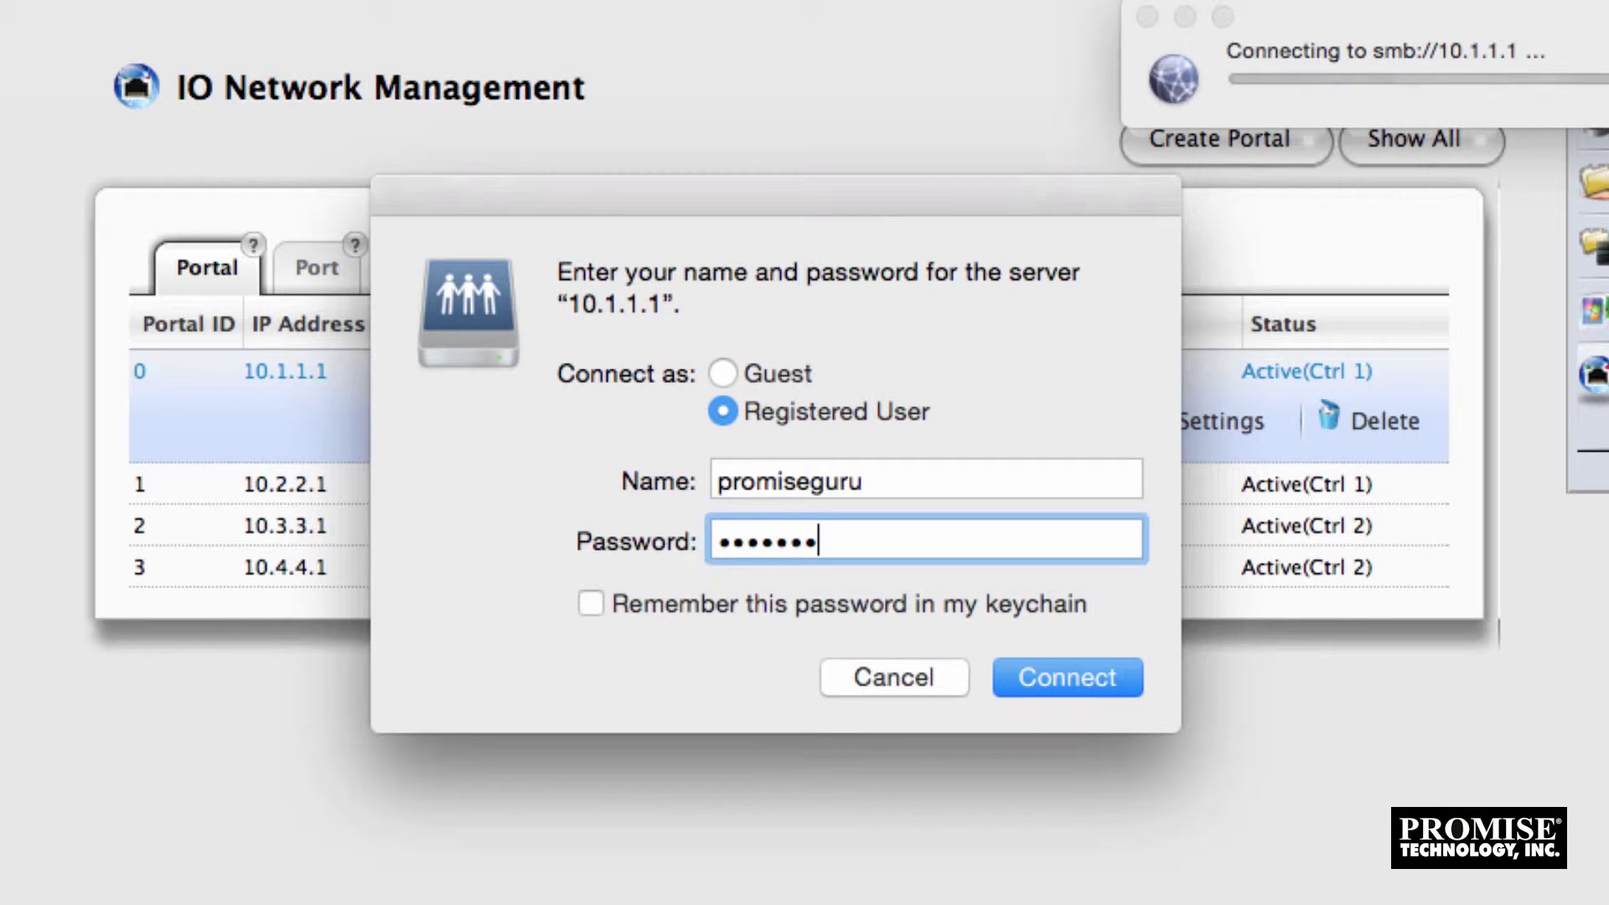
{"action": "left_click", "coordinate": [1049, 662]}
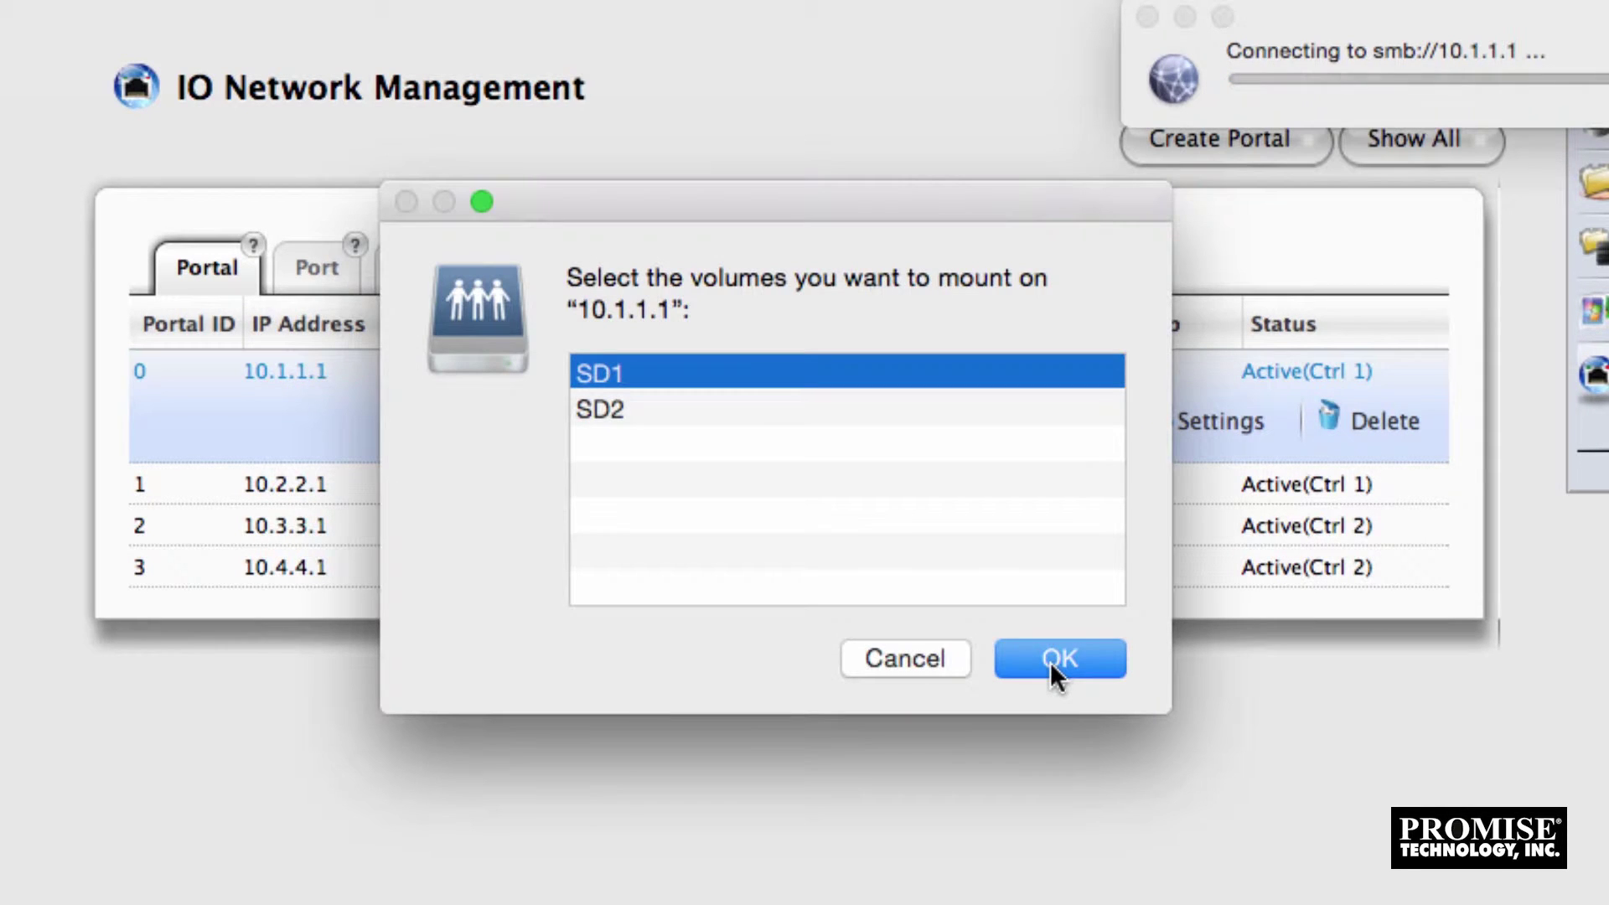
{"action": "left_click", "coordinate": [1049, 661]}
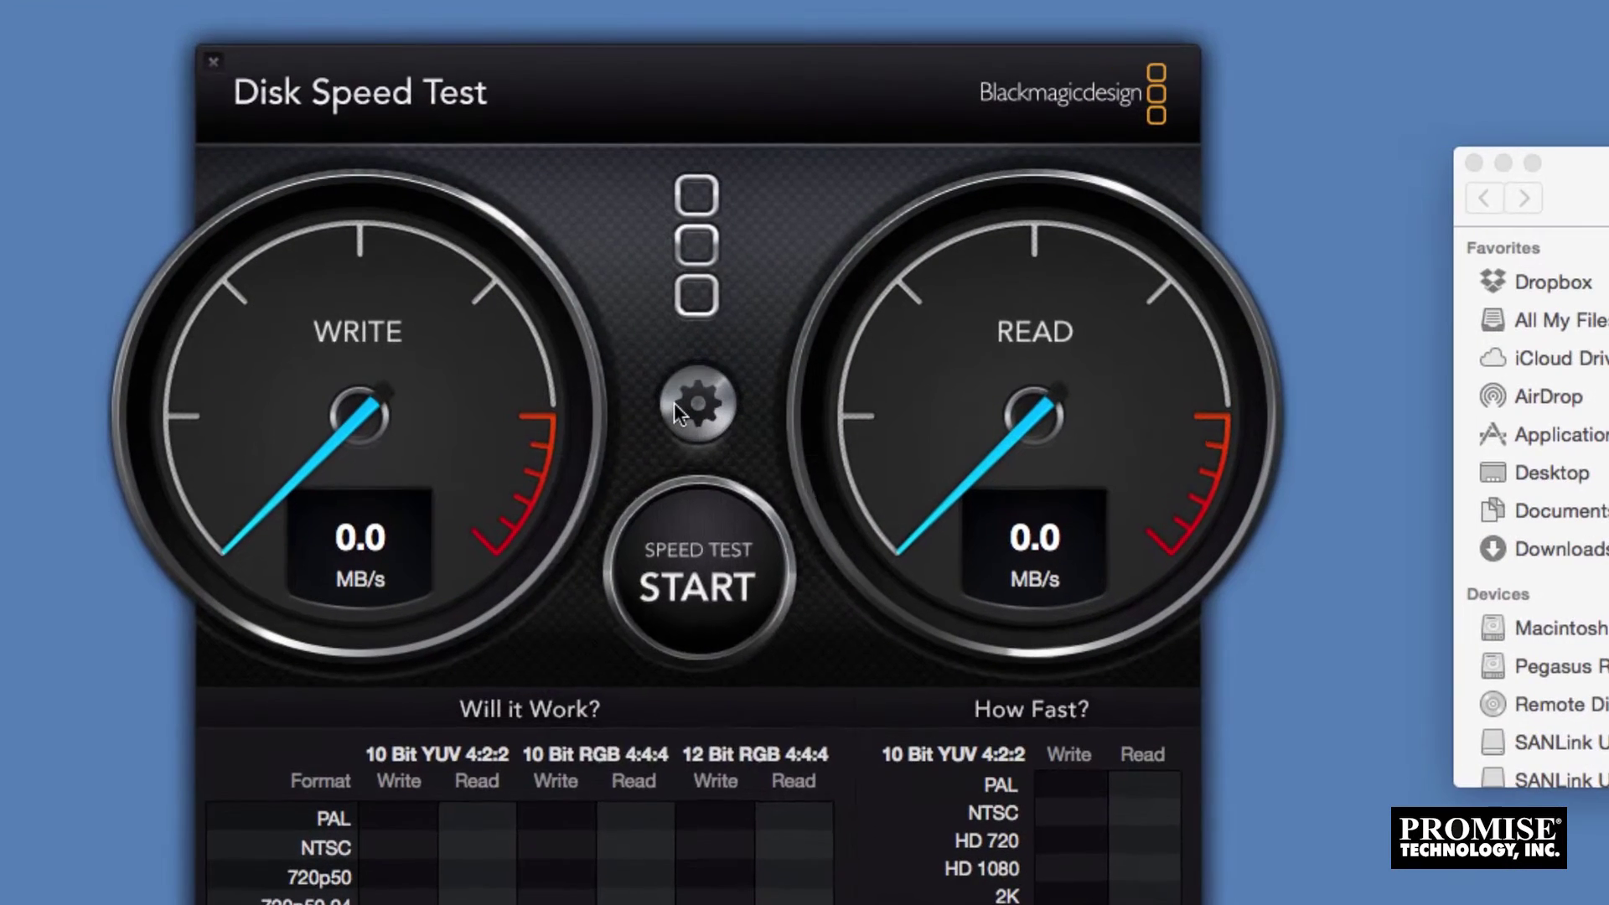
Target the SD1 share on 10.1.1.1 and run the test, reaching about 203.9 MB/s write
{"action": "left_click", "coordinate": [510, 367]}
{"action": "left_click", "coordinate": [711, 469]}
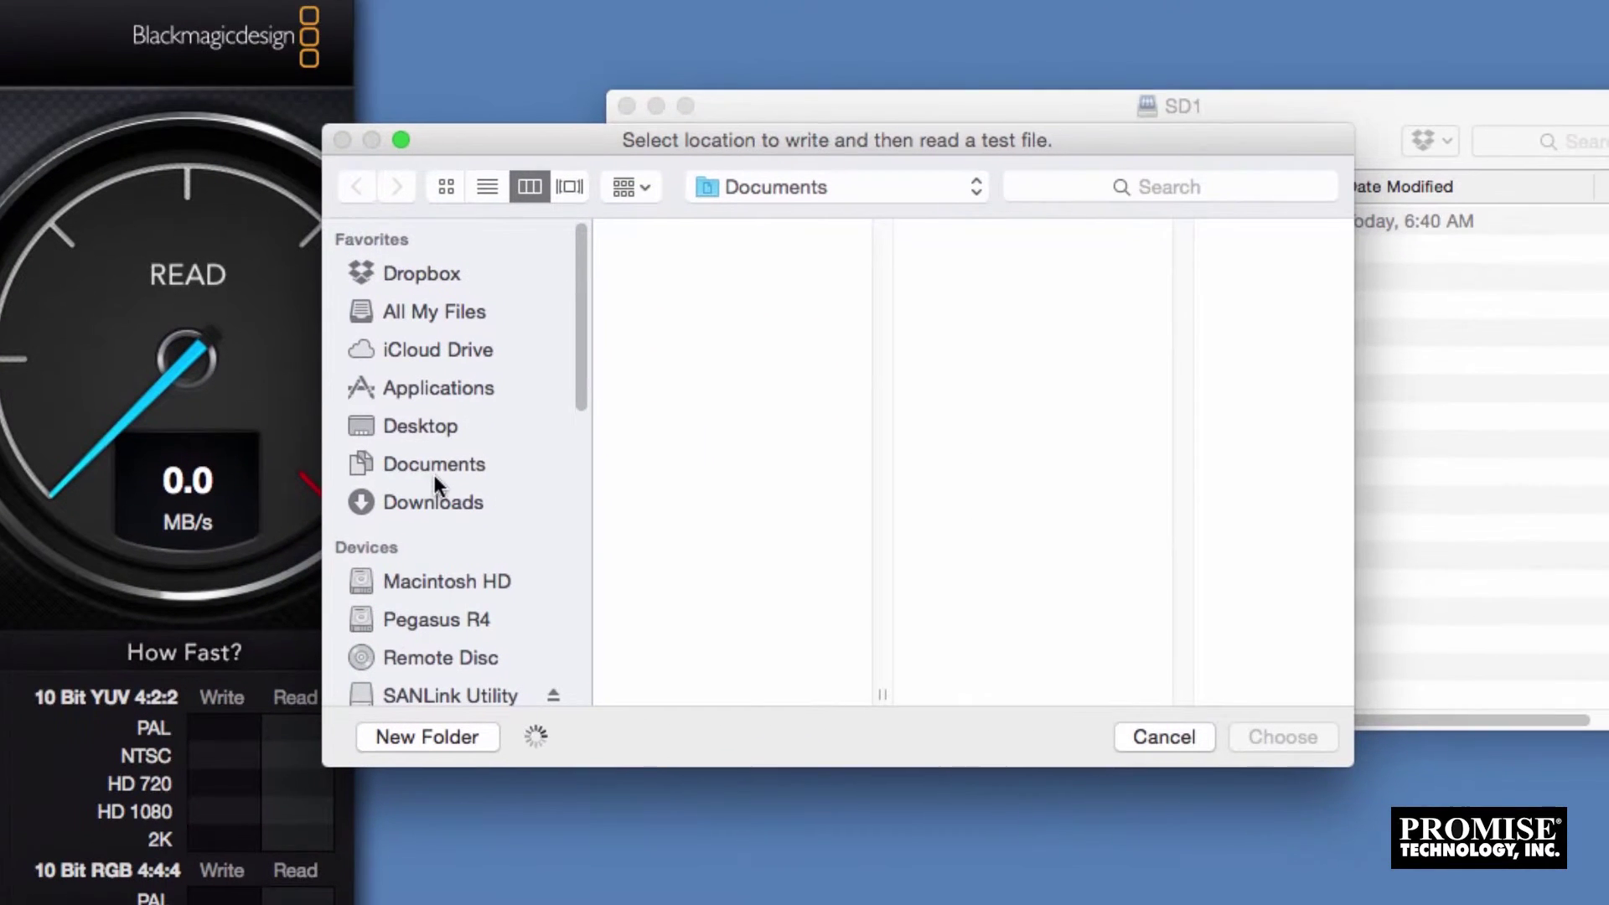
{"action": "scroll", "coordinate": [1136, 531], "scroll_direction": "down", "scroll_amount": 5}
{"action": "left_click", "coordinate": [445, 516]}
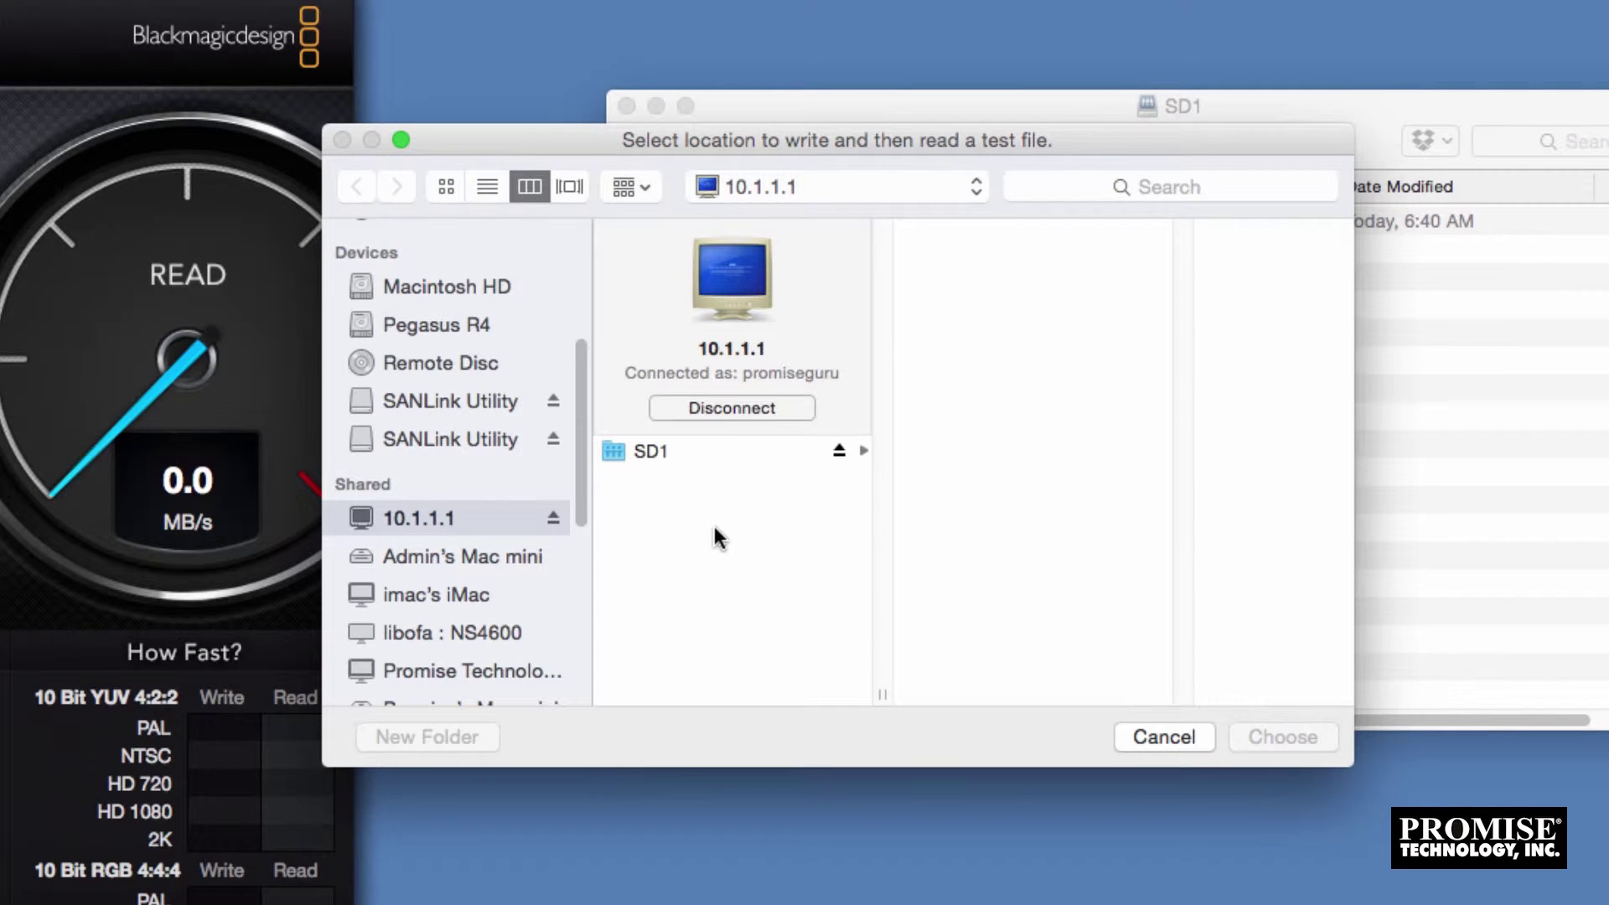
{"action": "left_click", "coordinate": [666, 455]}
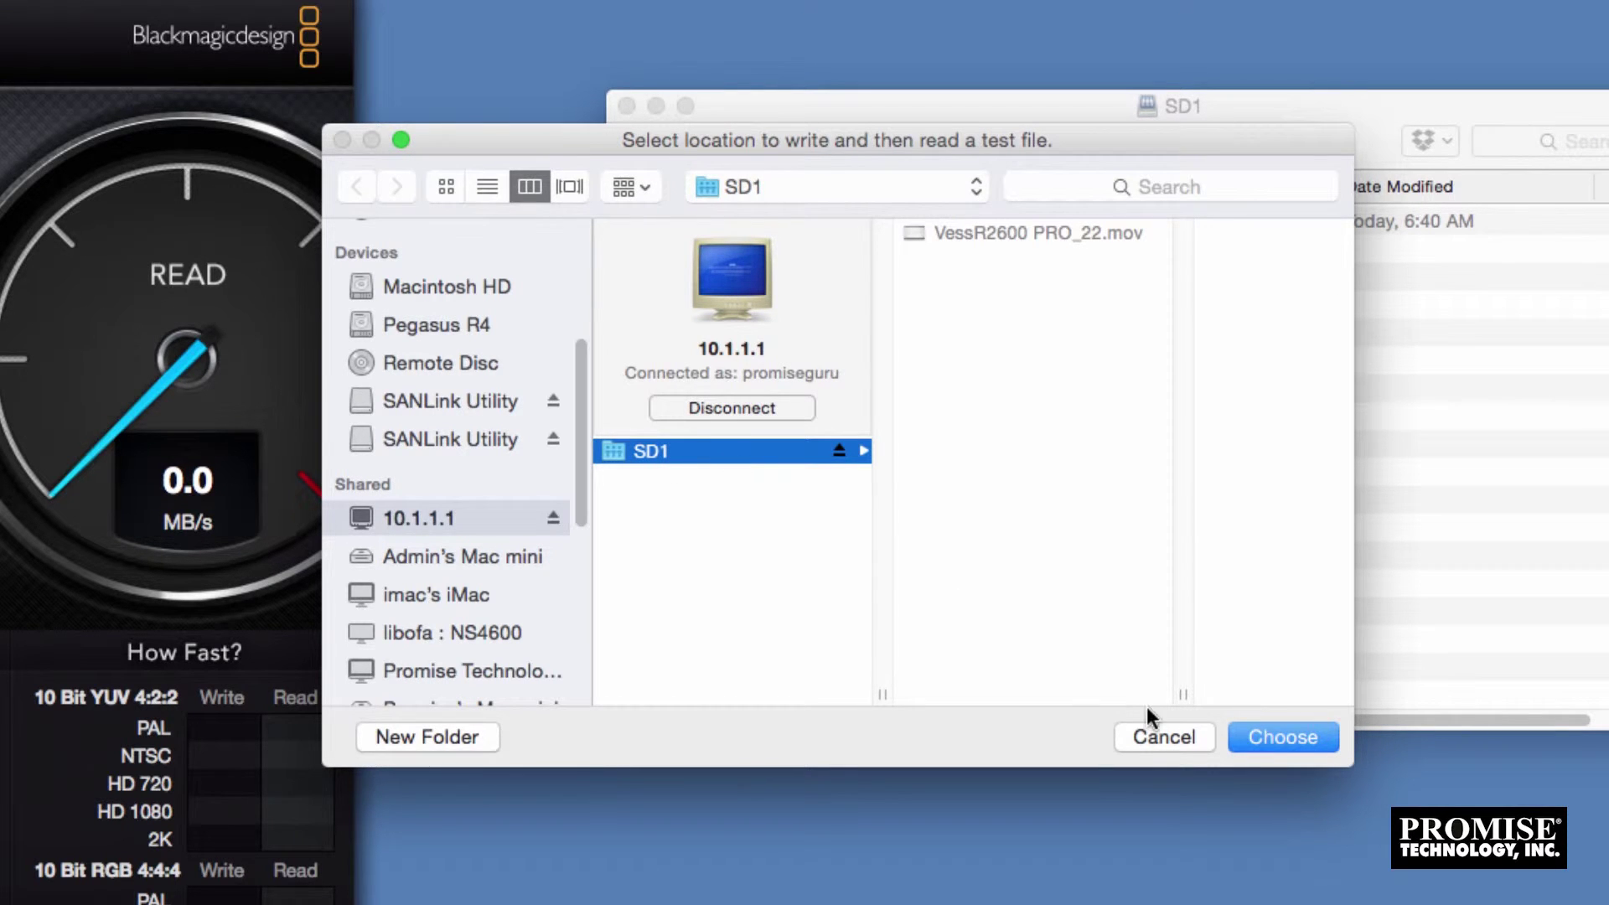
{"action": "left_click", "coordinate": [1246, 740]}
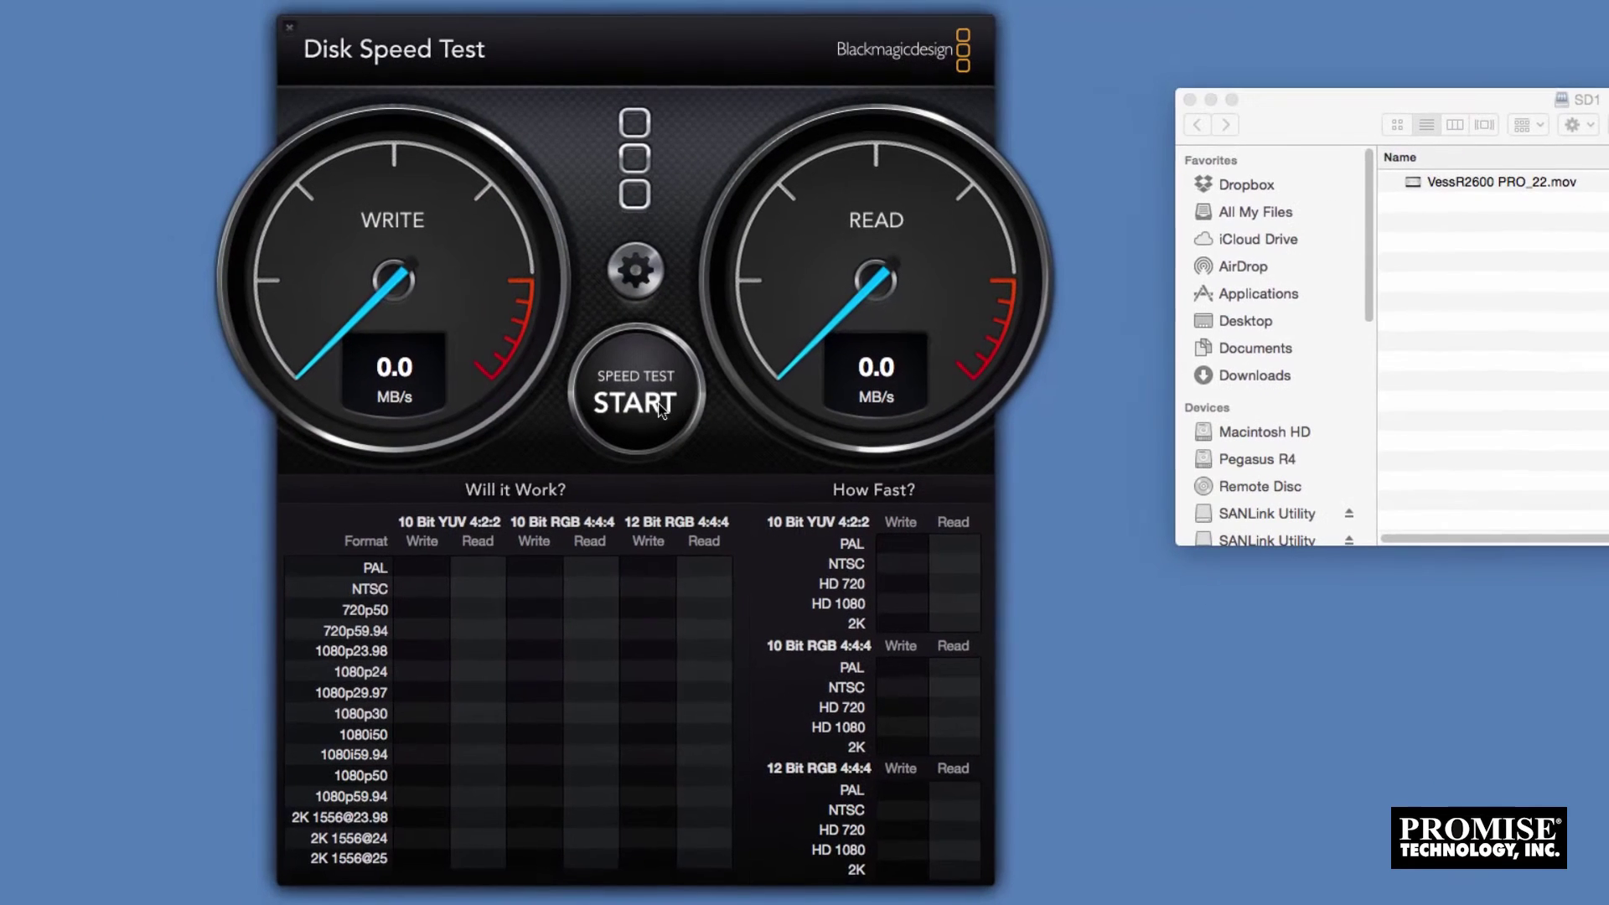
{"action": "left_click", "coordinate": [662, 407]}
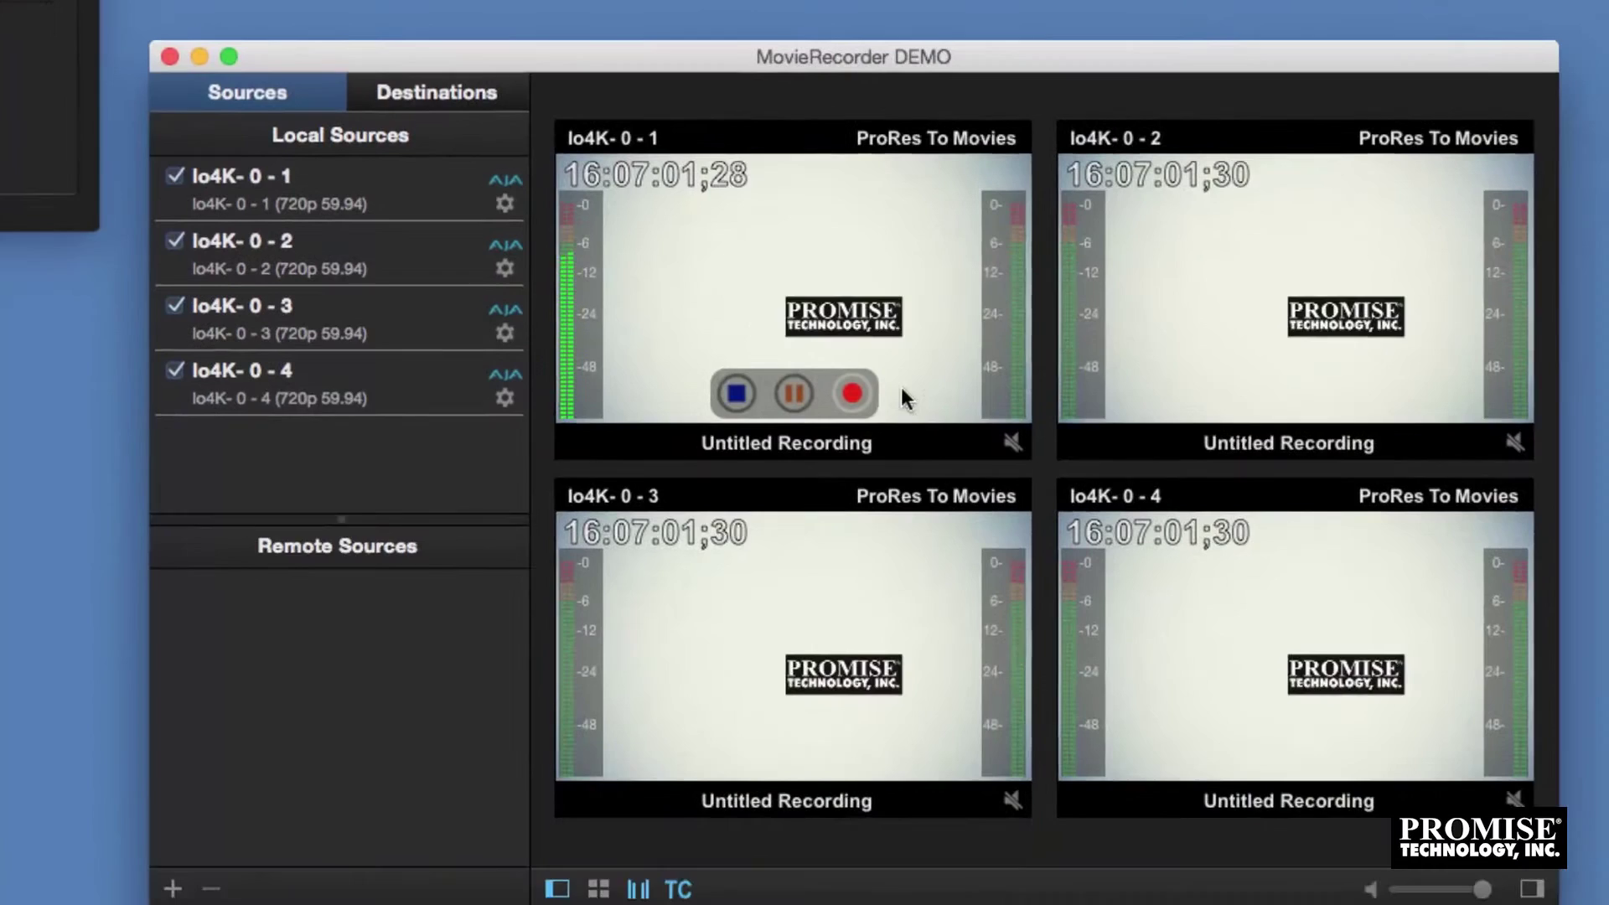
Start ProRes recording on each of the four io4K source previews
{"action": "left_click", "coordinate": [851, 393]}
{"action": "mouse_move", "coordinate": [1345, 399]}
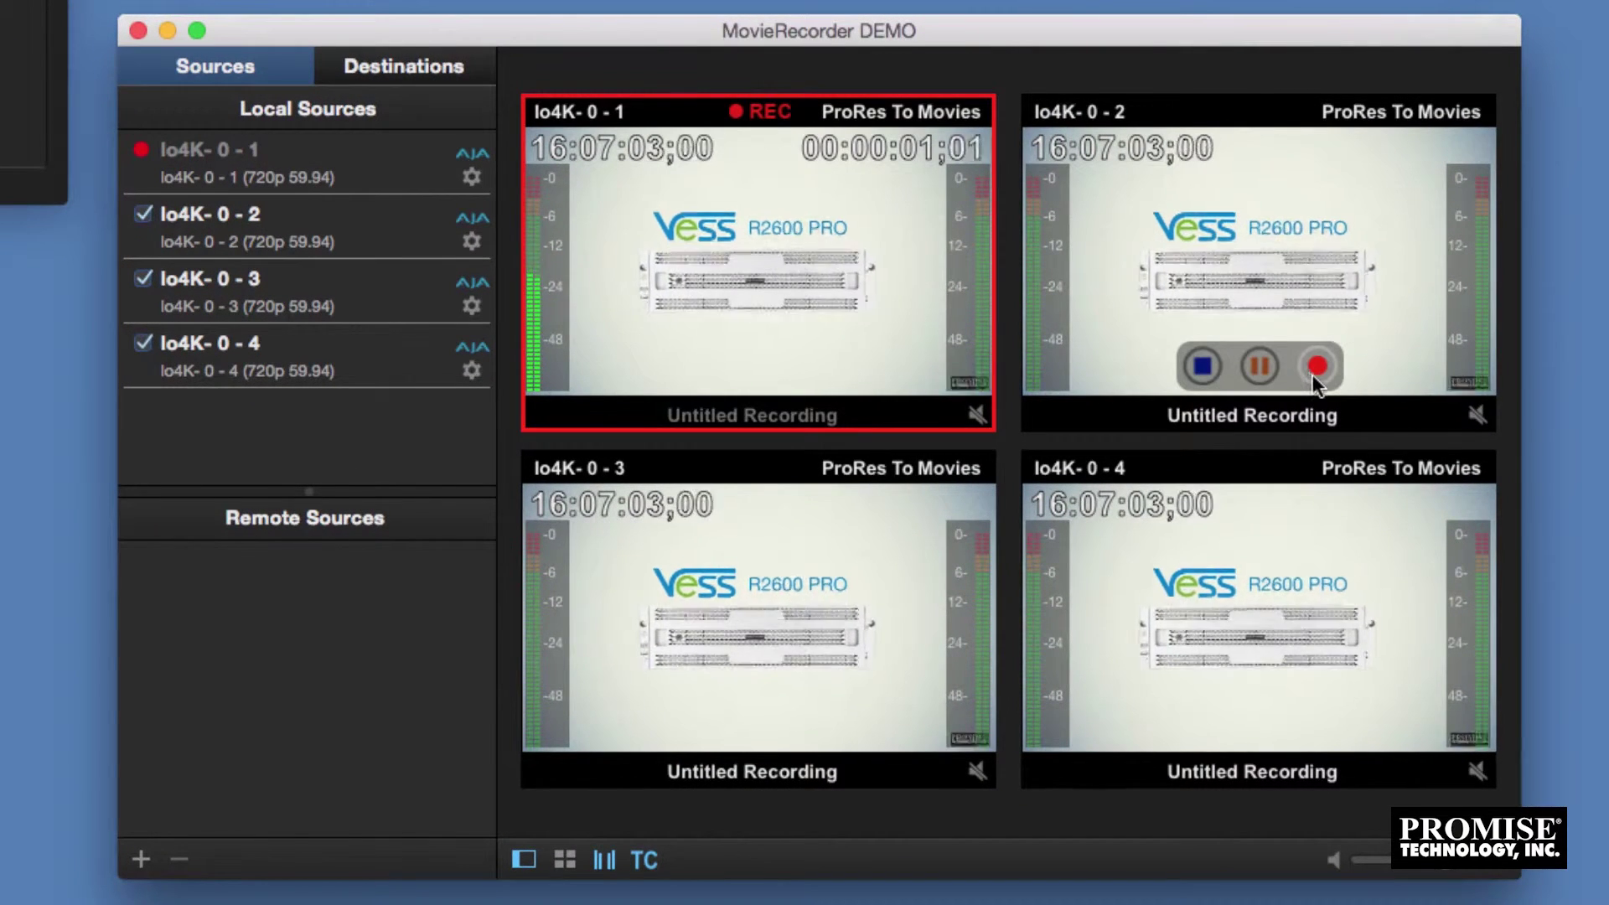
{"action": "left_click", "coordinate": [1315, 374]}
{"action": "mouse_move", "coordinate": [869, 597]}
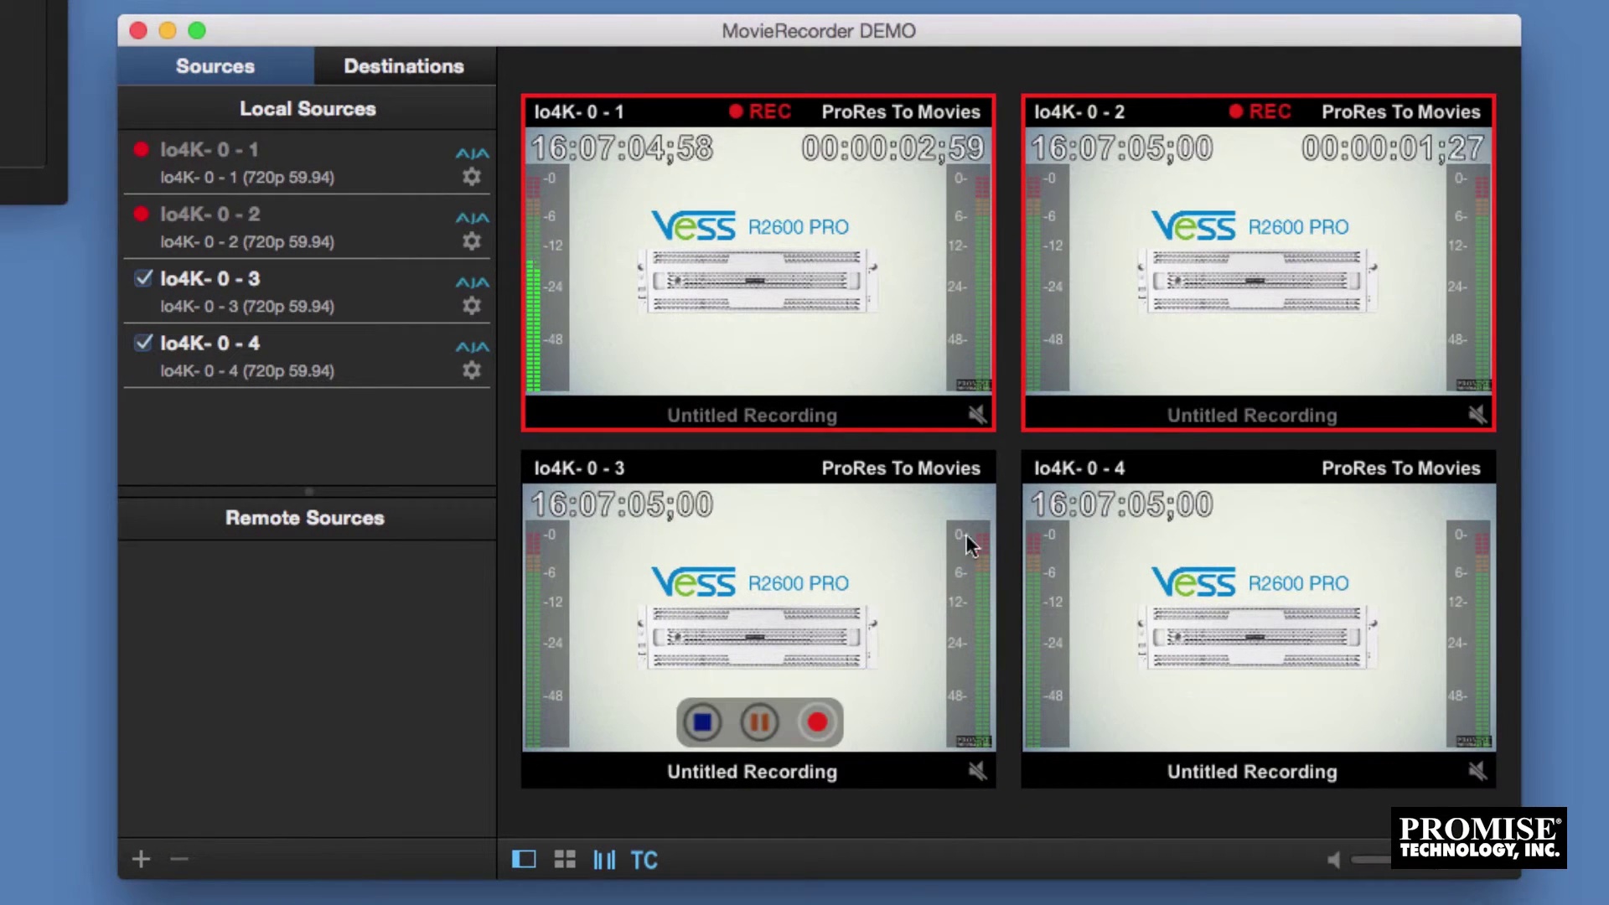
{"action": "left_click", "coordinate": [817, 721]}
{"action": "mouse_move", "coordinate": [1316, 721]}
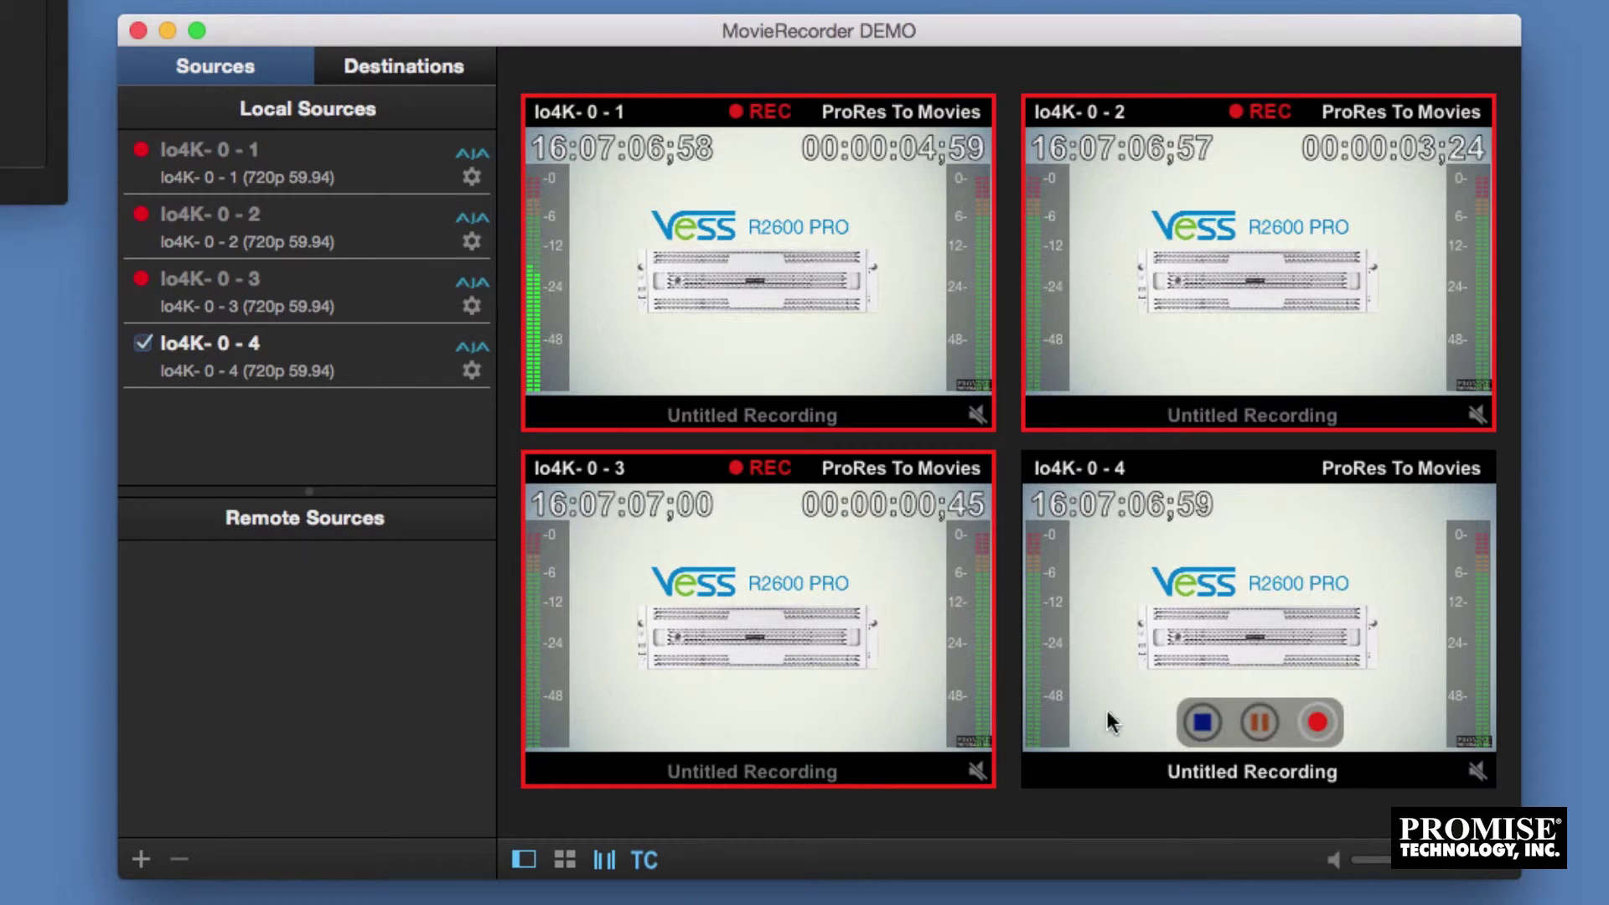
{"action": "left_click", "coordinate": [1316, 721]}
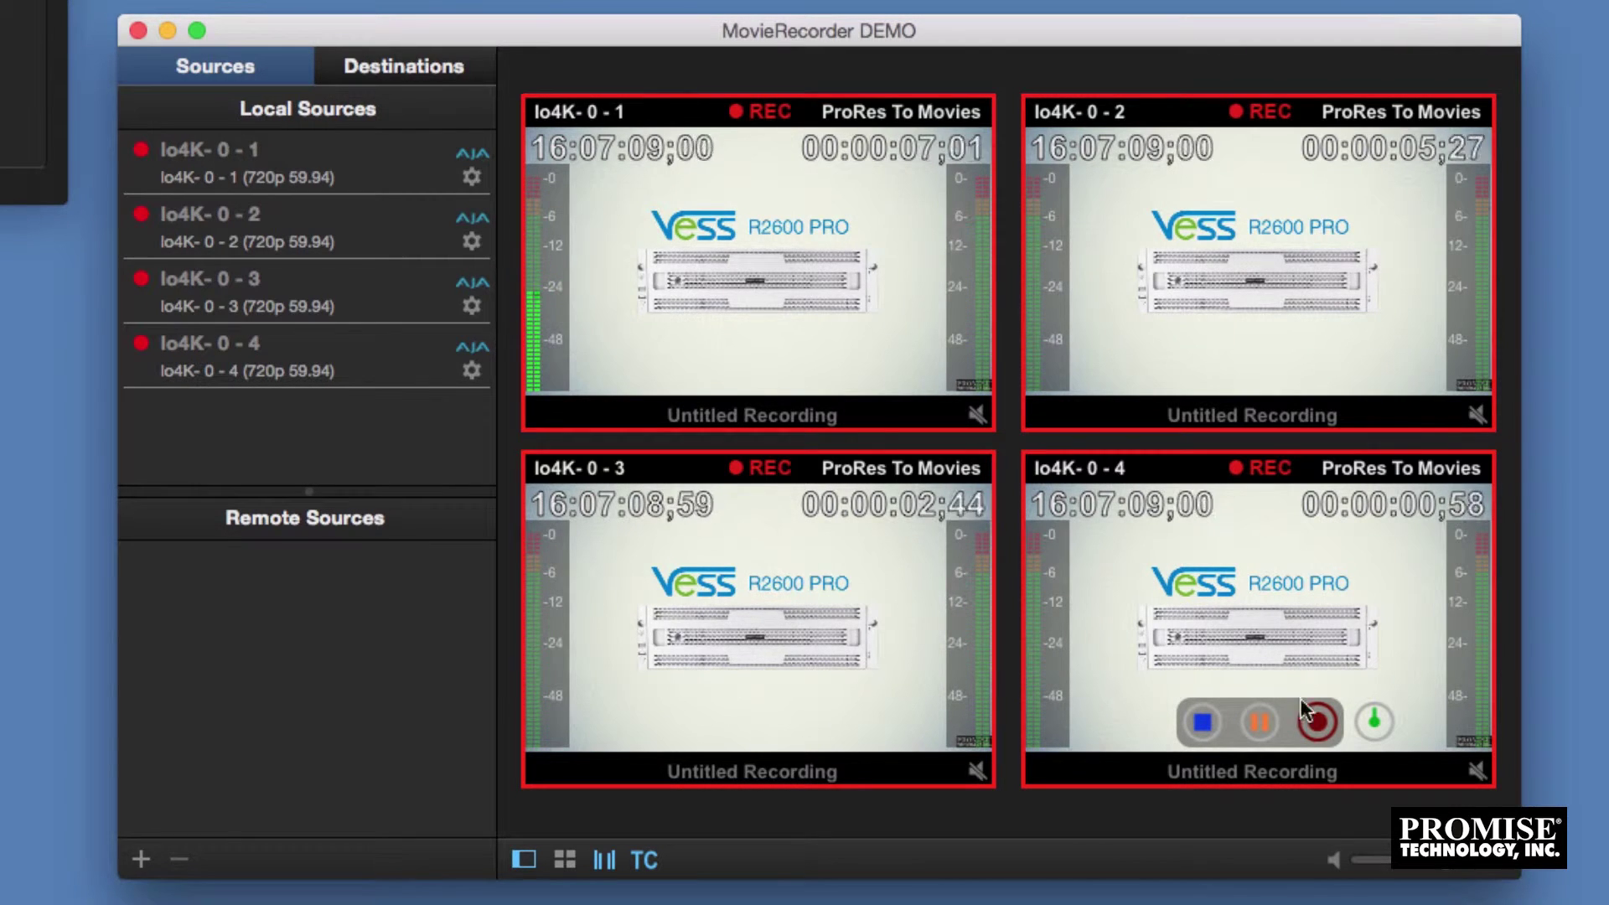